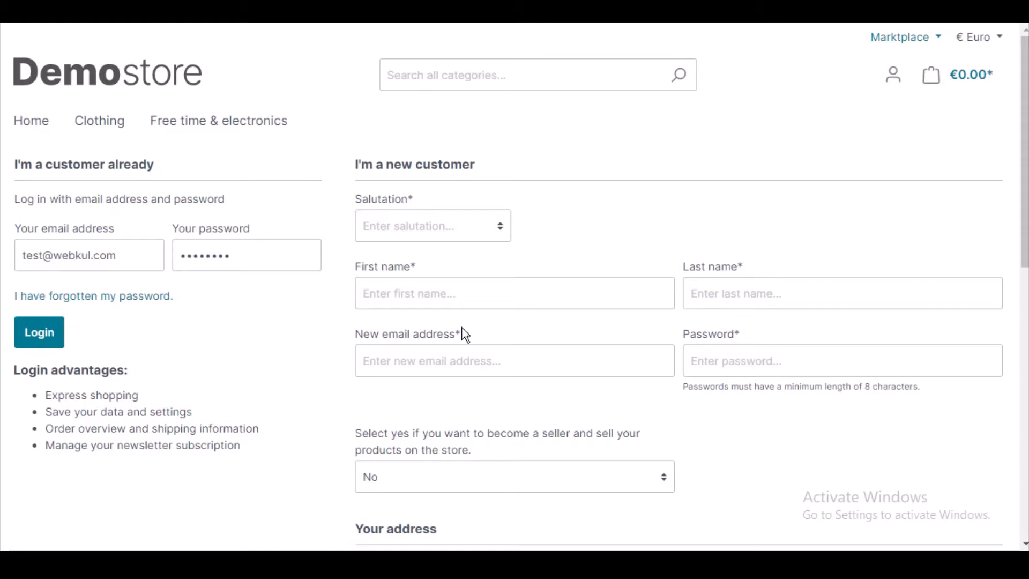
Step: In the new customer form, choose Yes for becoming a seller and keep Private Client as the customer type
{"action": "left_click", "coordinate": [448, 442]}
{"action": "left_click_drag", "start_coordinate": [1023, 214], "coordinate": [1024, 266]}
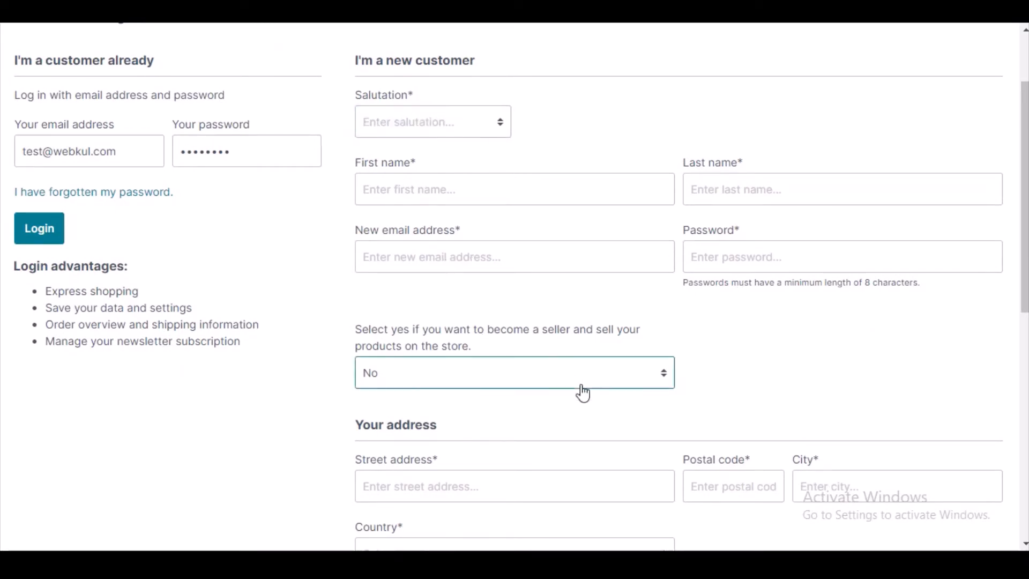
{"action": "left_click_drag", "start_coordinate": [1025, 263], "coordinate": [1026, 374]}
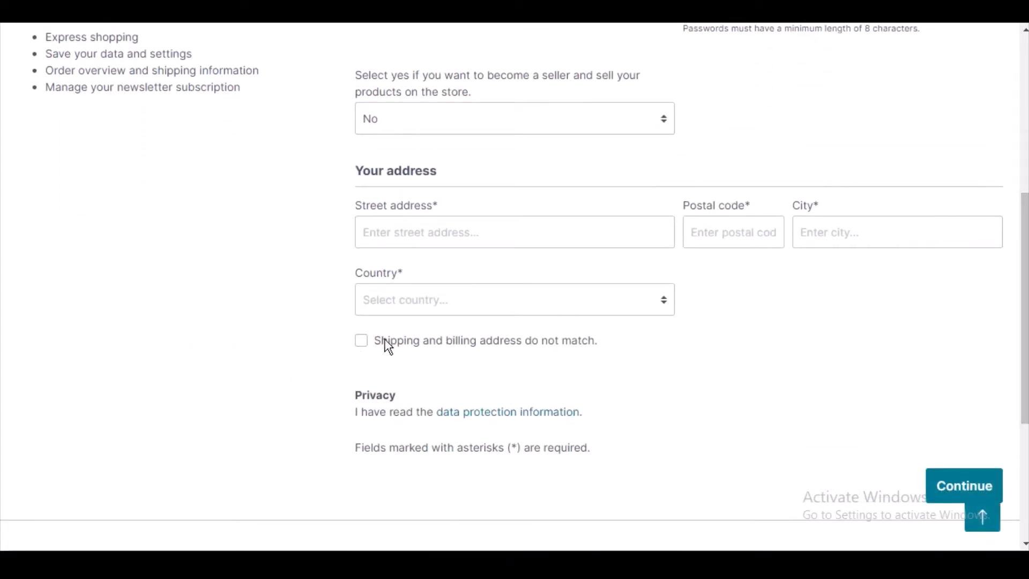
{"action": "left_click_drag", "start_coordinate": [1022, 343], "coordinate": [1021, 231]}
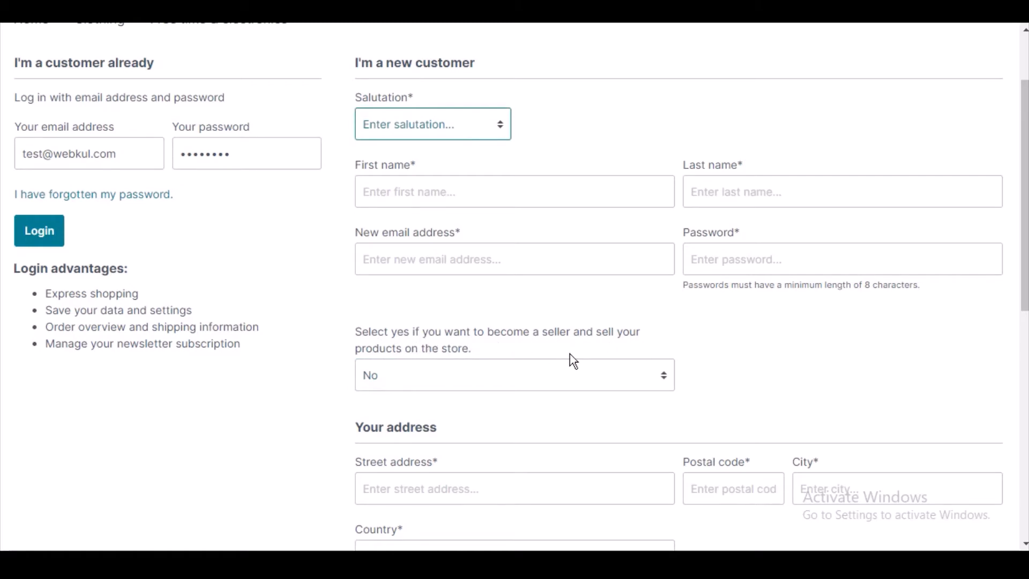
{"action": "left_click", "coordinate": [663, 379]}
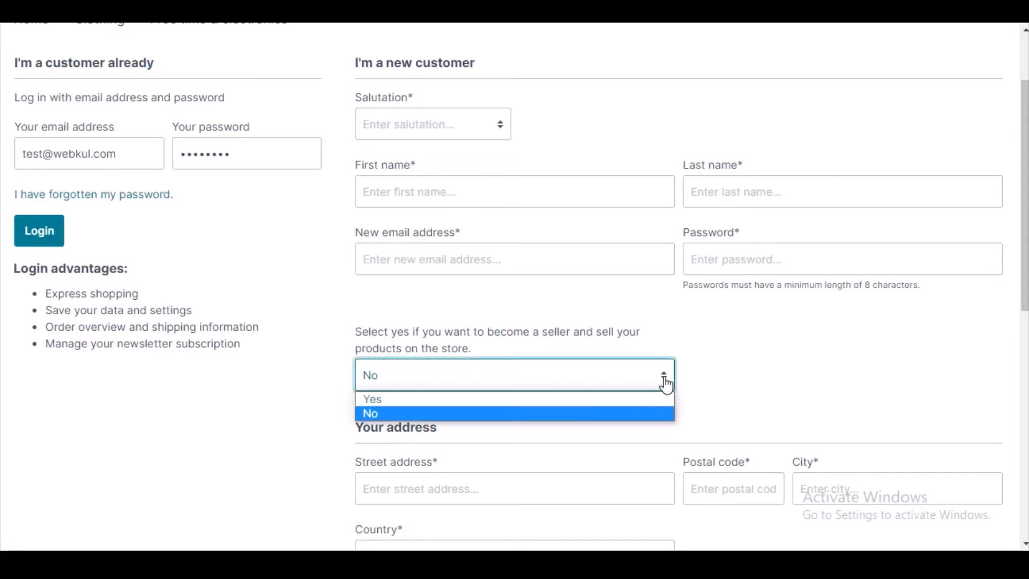
{"action": "left_click", "coordinate": [656, 399]}
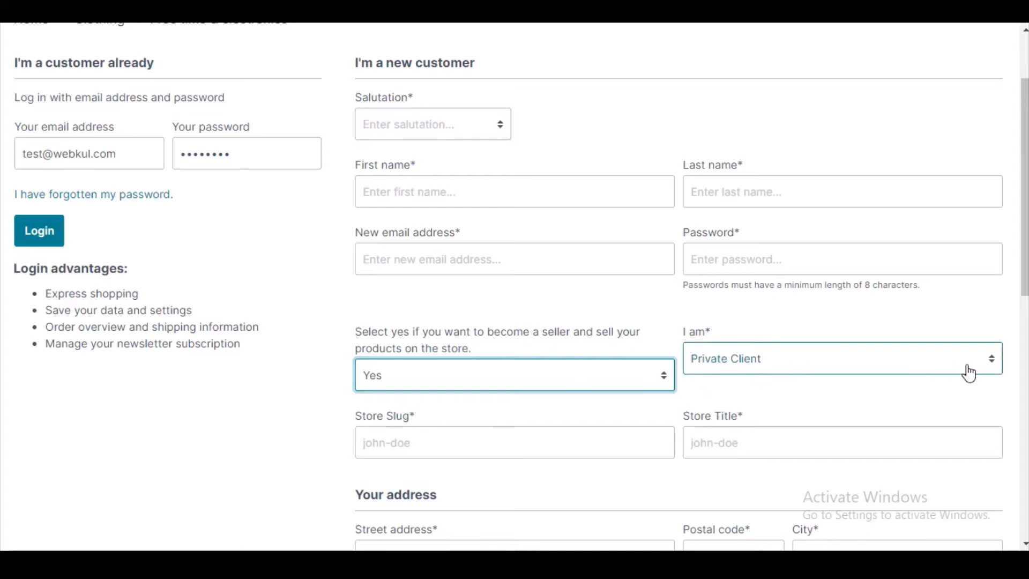
{"action": "left_click", "coordinate": [991, 372]}
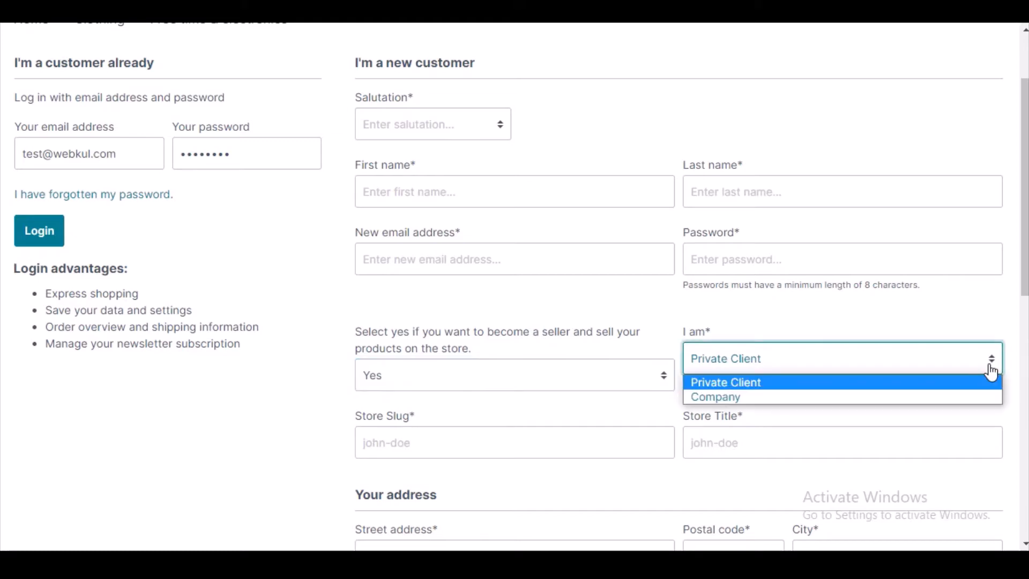
{"action": "left_click", "coordinate": [991, 371]}
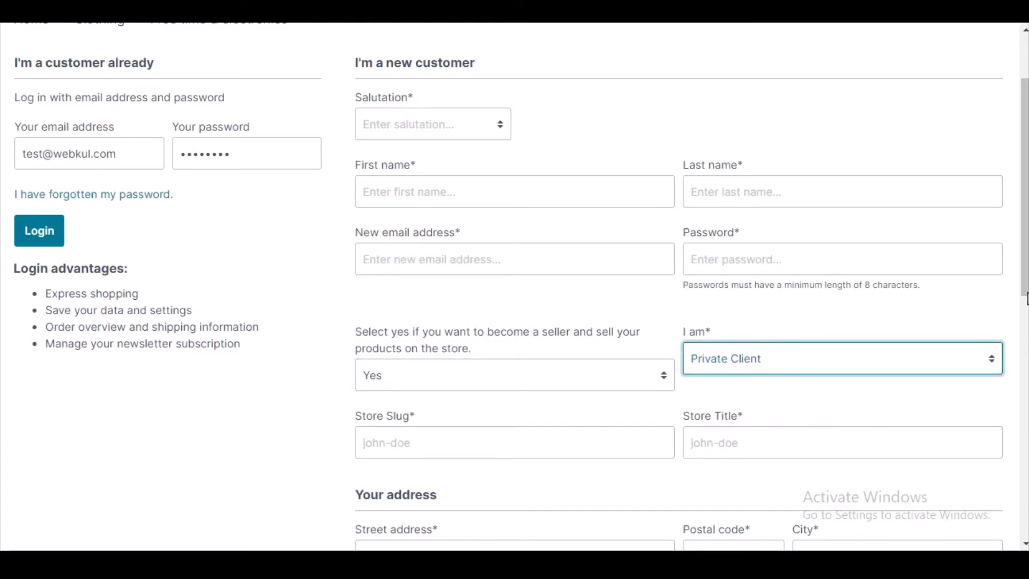
Step: Log in as an existing customer with the prefilled e-mail address and password
{"action": "scroll", "coordinate": [1026, 298], "scroll_direction": "down", "scroll_amount": 5}
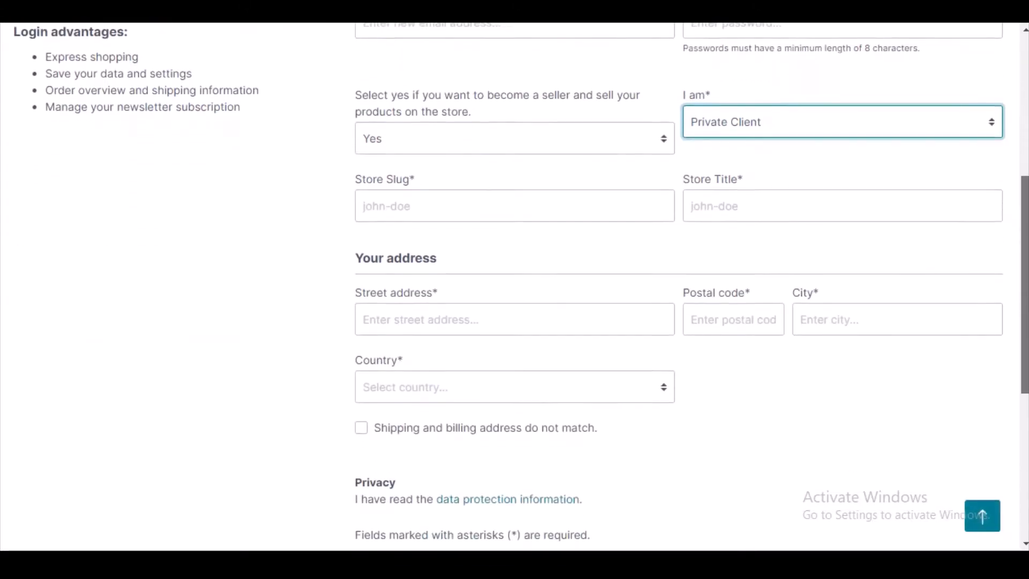
{"action": "scroll", "coordinate": [1026, 367], "scroll_direction": "up", "scroll_amount": 2}
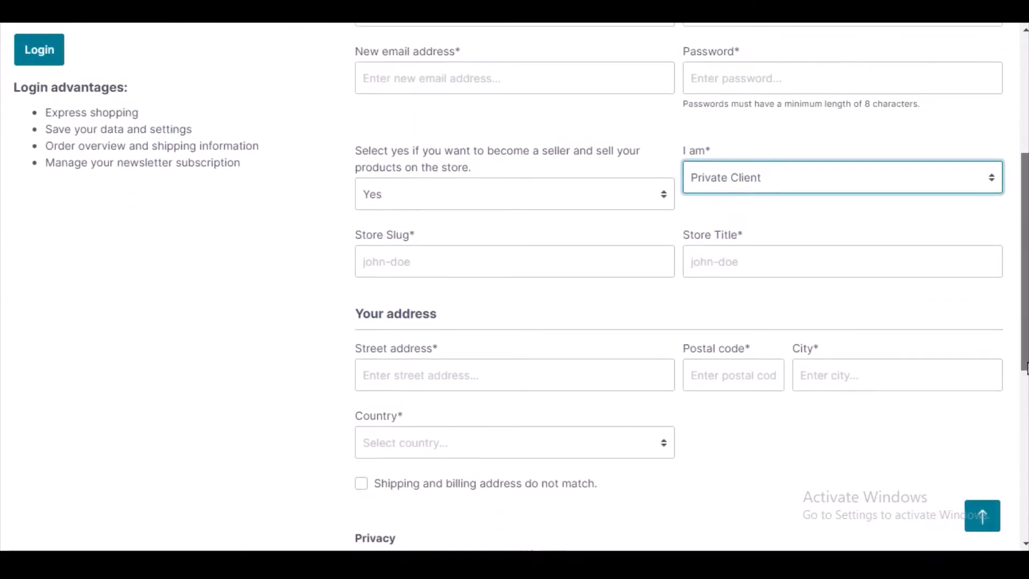
{"action": "scroll", "coordinate": [1026, 364], "scroll_direction": "up", "scroll_amount": 1}
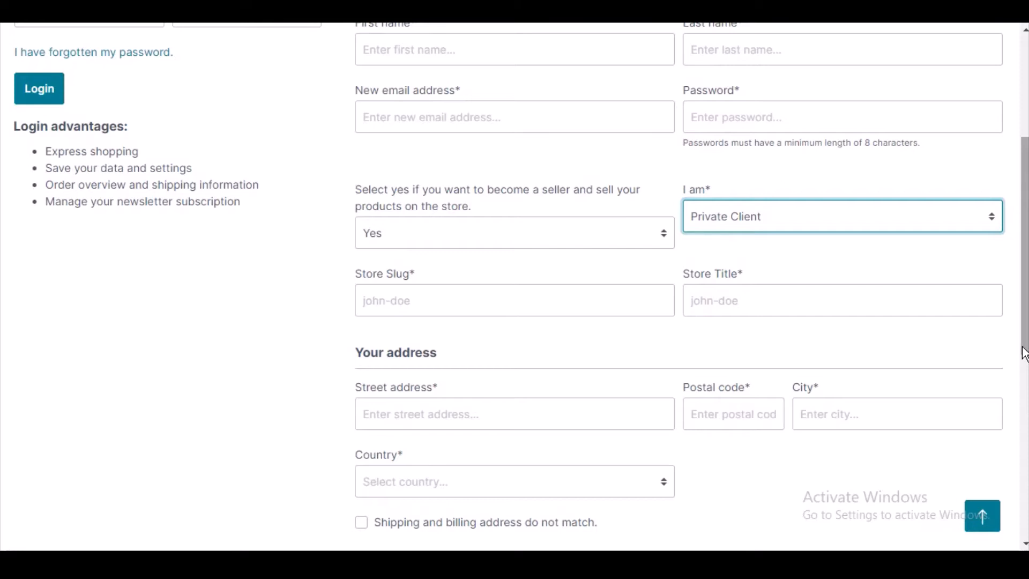
{"action": "left_click_drag", "start_coordinate": [1024, 351], "coordinate": [1024, 255]}
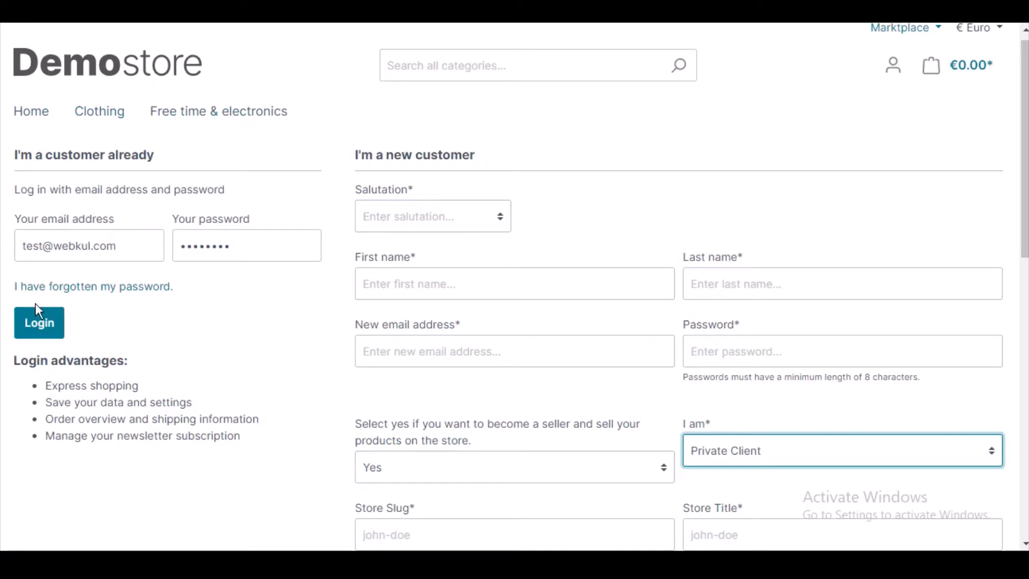
{"action": "left_click", "coordinate": [38, 336]}
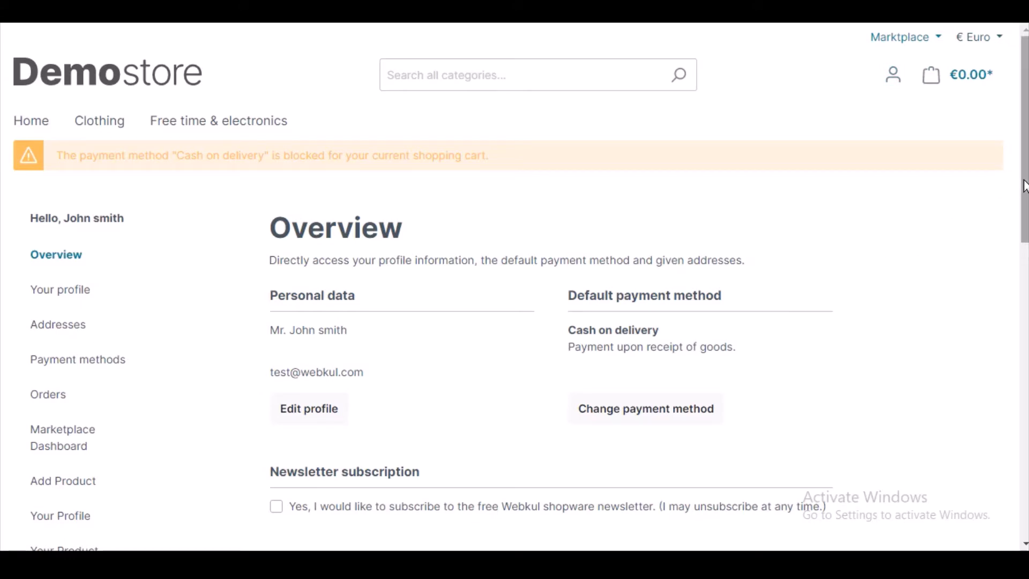
Step: Open the Marketplace Dashboard and examine its order summaries and the 30-day statistics for orders and turnover
{"action": "scroll", "coordinate": [1024, 188], "scroll_direction": "down", "scroll_amount": 4}
{"action": "left_click_drag", "start_coordinate": [1024, 221], "coordinate": [1025, 232]}
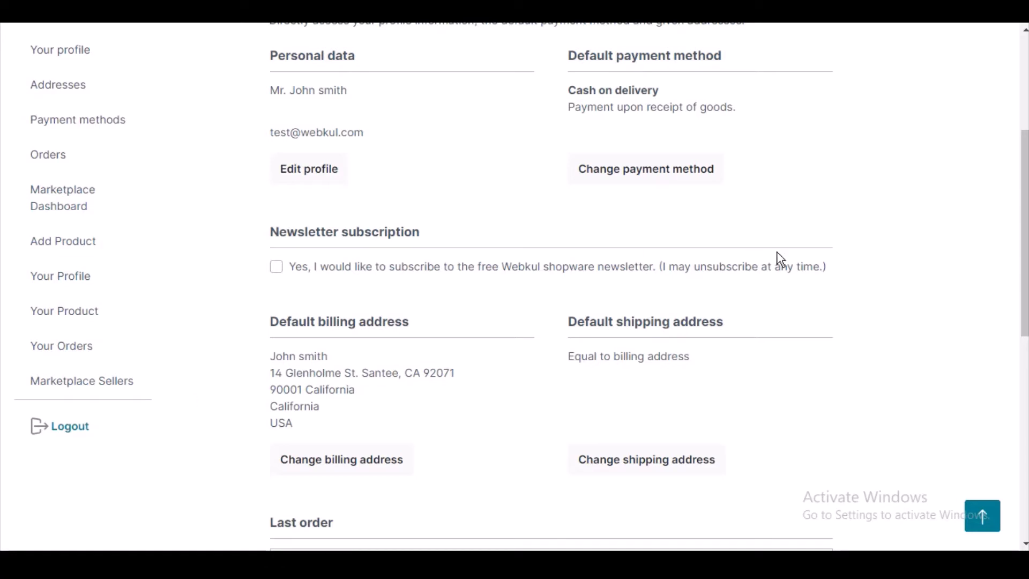
{"action": "mouse_move", "coordinate": [1024, 283]}
{"action": "left_mouse_down"}
{"action": "mouse_move", "coordinate": [1013, 203]}
{"action": "mouse_move", "coordinate": [1025, 266]}
{"action": "left_mouse_up"}
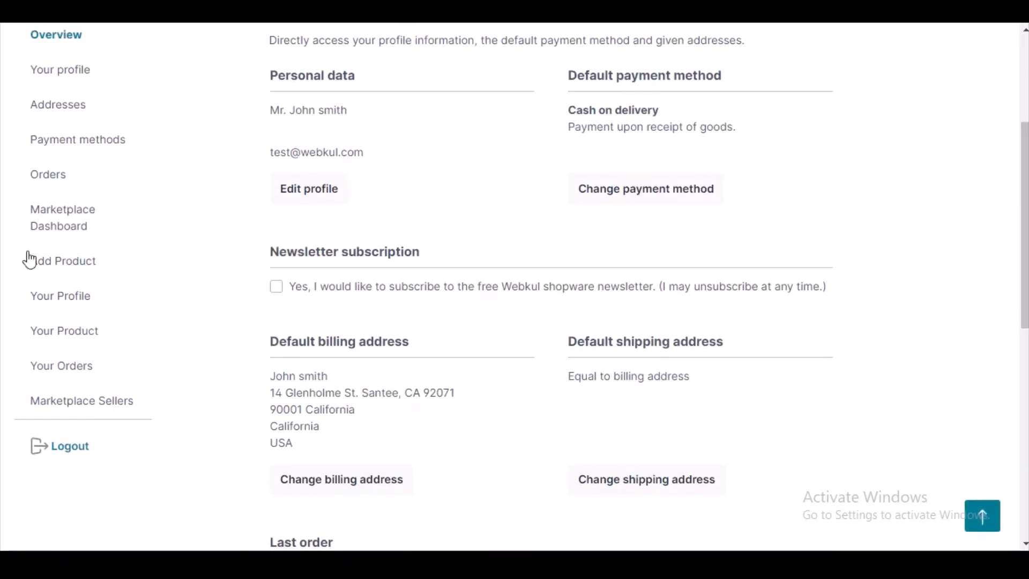
{"action": "left_click", "coordinate": [82, 217]}
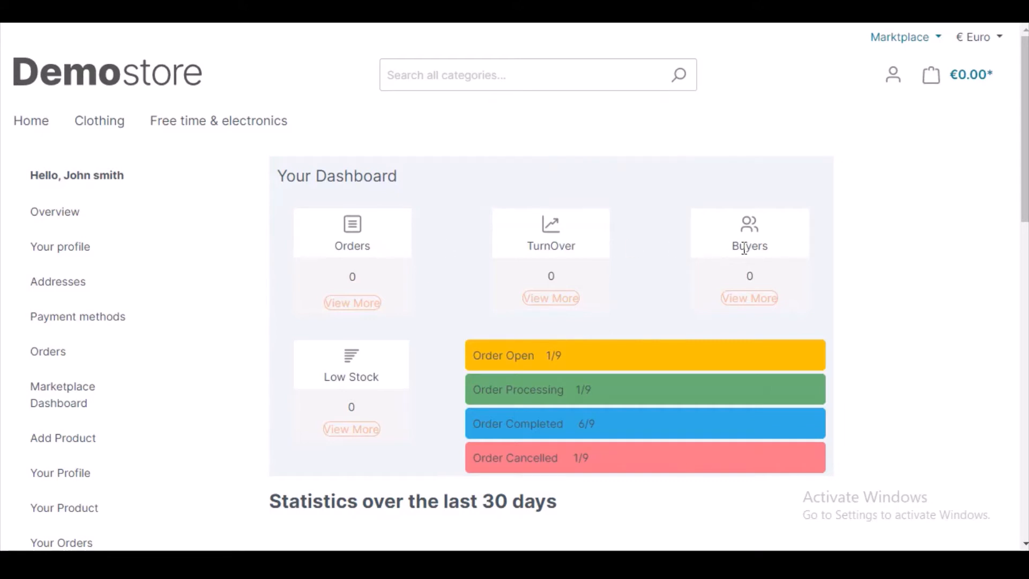
{"action": "mouse_move", "coordinate": [583, 254]}
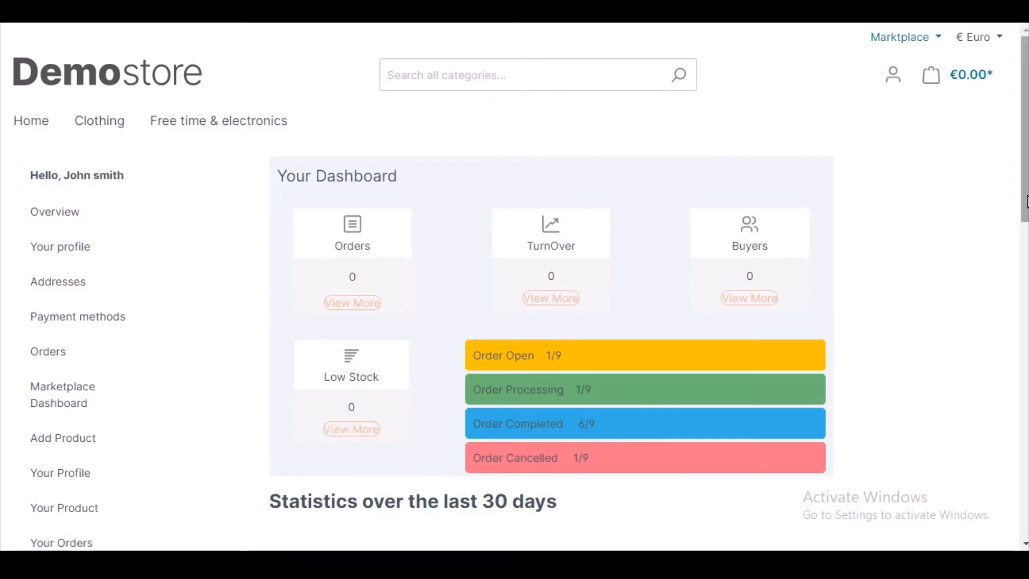
{"action": "scroll", "coordinate": [536, 289], "scroll_direction": "down", "scroll_amount": 5}
{"action": "scroll", "coordinate": [700, 310], "scroll_direction": "down", "scroll_amount": 1}
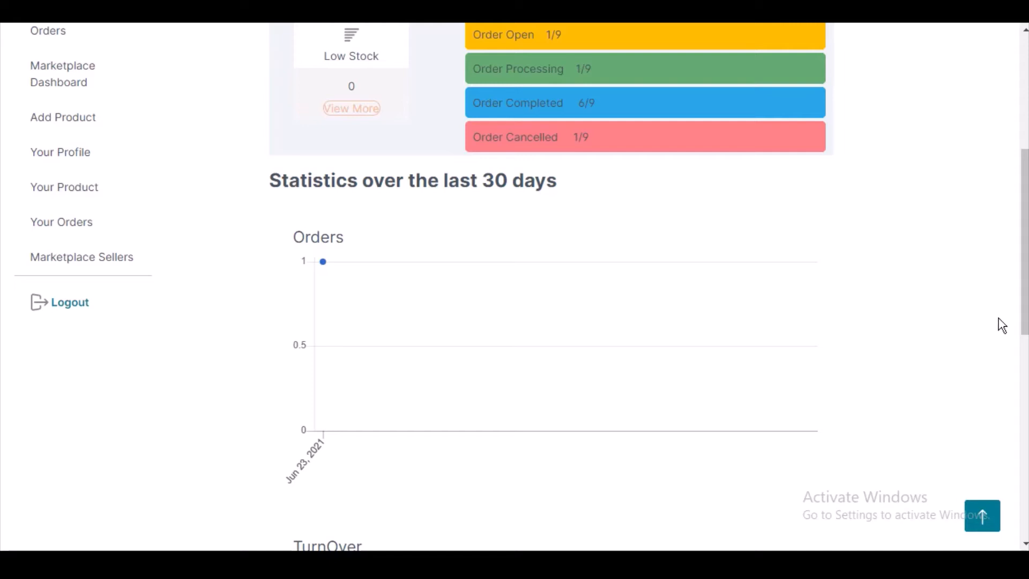
{"action": "left_click_drag", "start_coordinate": [1022, 322], "coordinate": [1006, 207]}
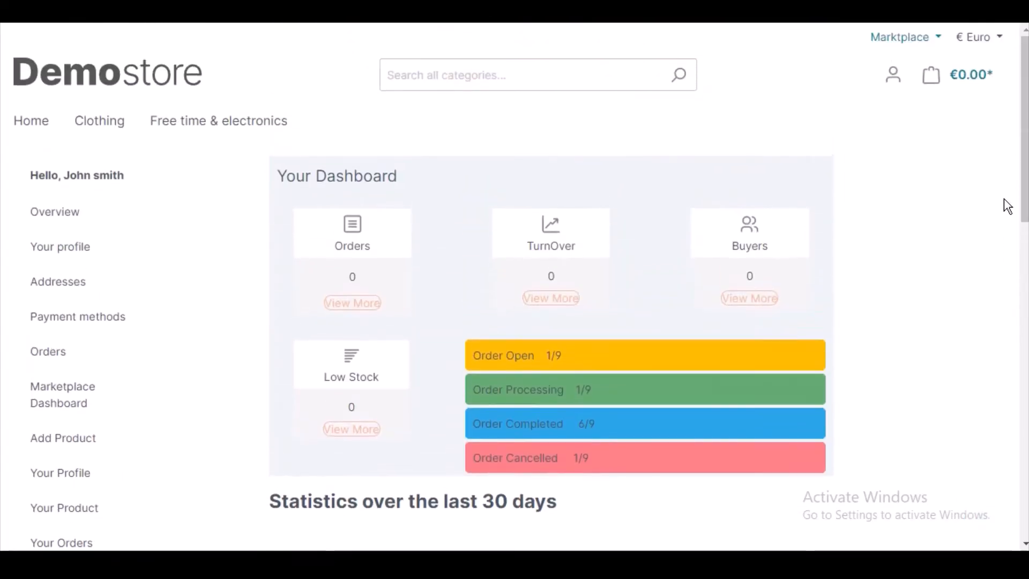
{"action": "left_click_drag", "start_coordinate": [289, 230], "coordinate": [1021, 462]}
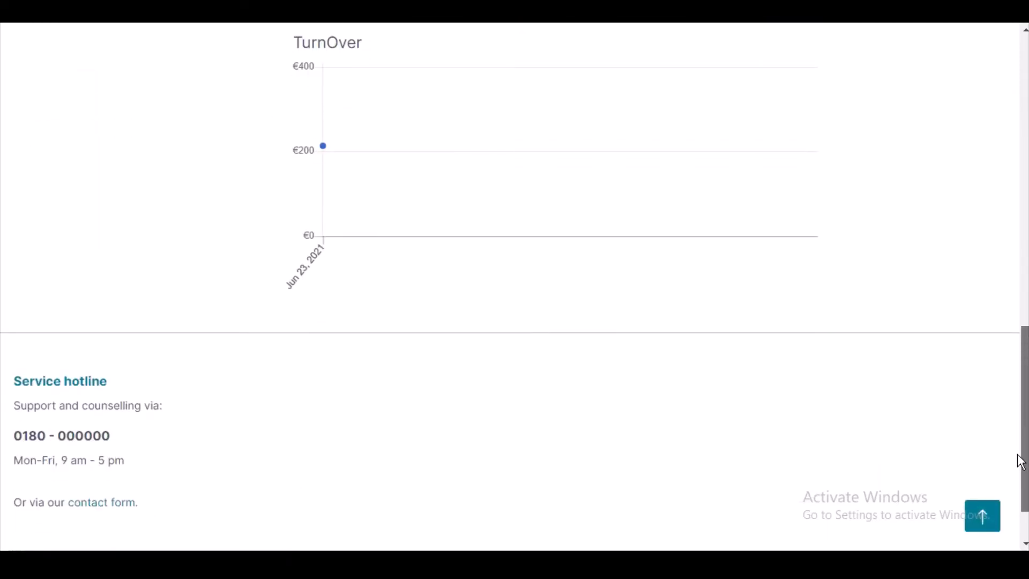
{"action": "left_click_drag", "start_coordinate": [1021, 462], "coordinate": [970, 194]}
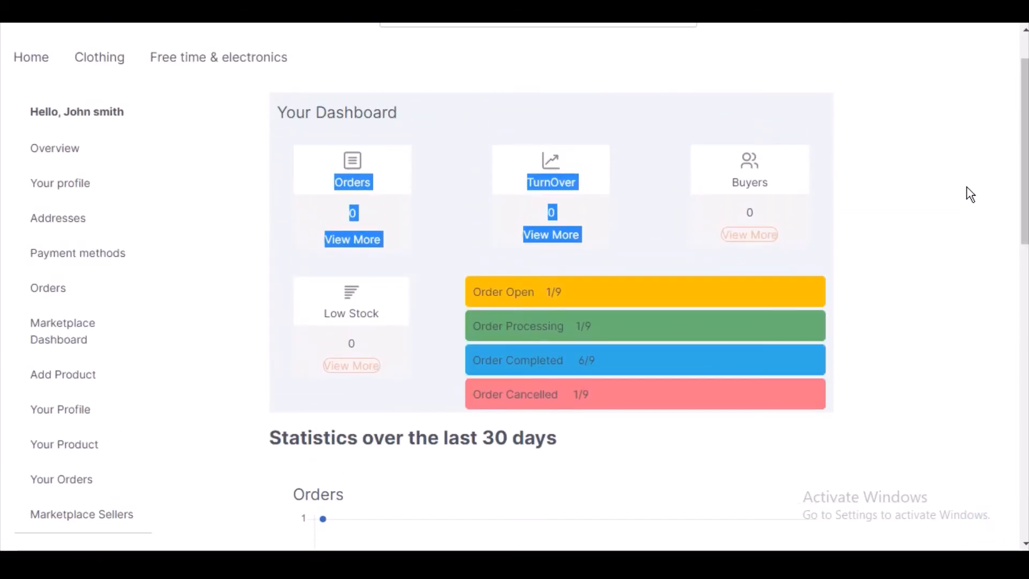
Step: Open the customer's personal profile and review the personal data and login data sections
{"action": "left_click", "coordinate": [73, 186]}
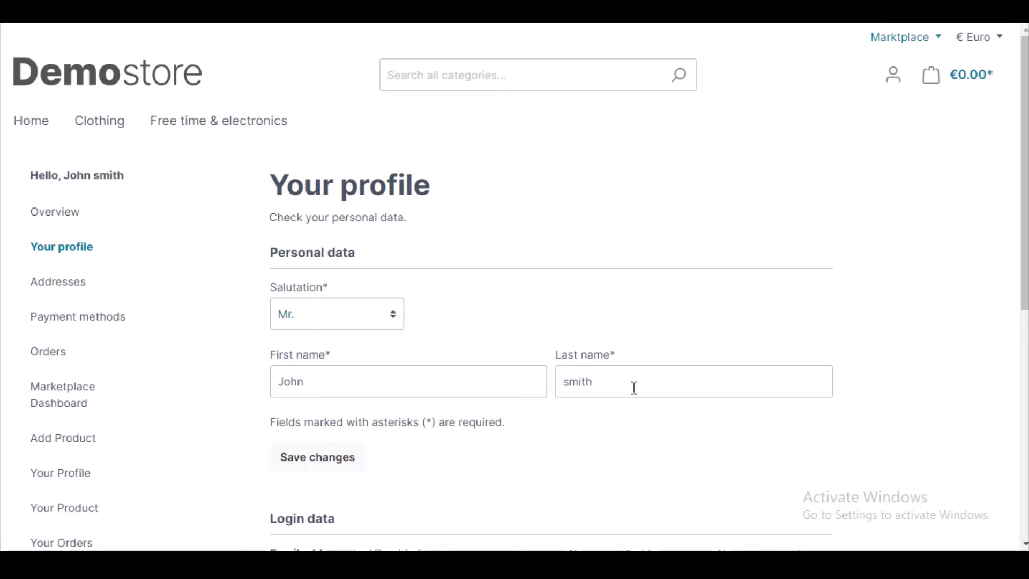
{"action": "left_click_drag", "start_coordinate": [1024, 290], "coordinate": [1023, 403]}
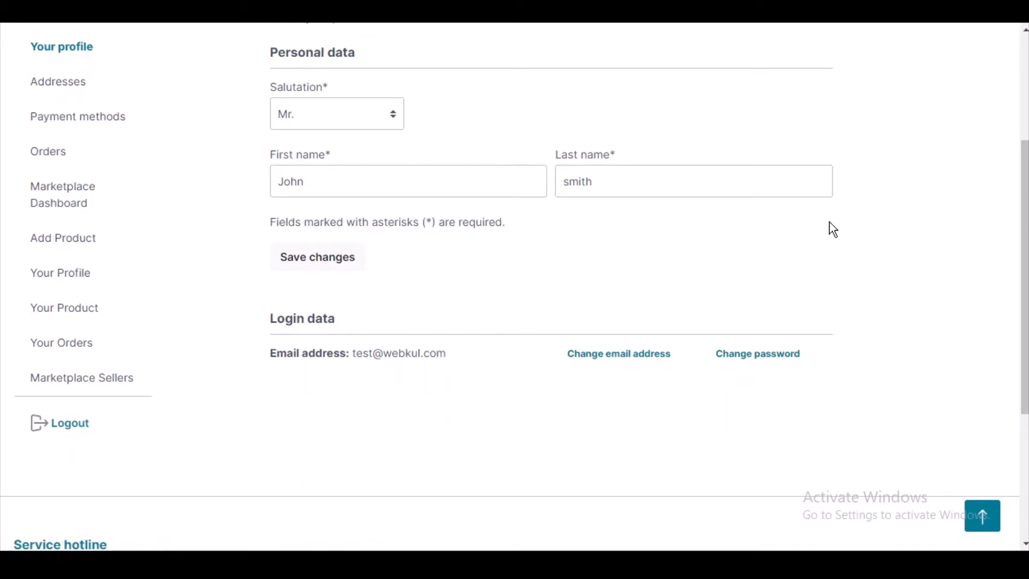
{"action": "scroll", "coordinate": [868, 214], "scroll_direction": "up", "scroll_amount": 4}
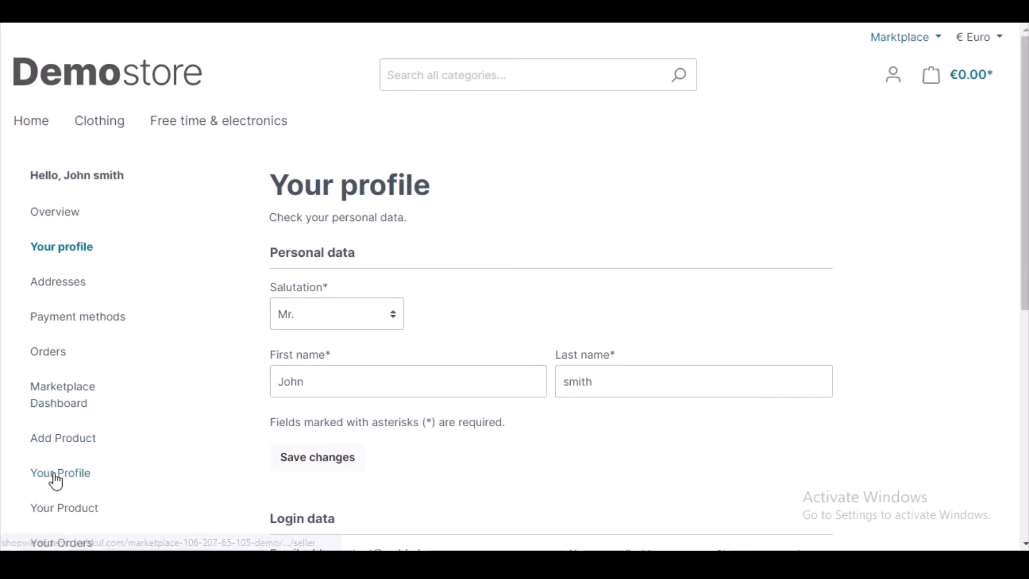
{"action": "left_click", "coordinate": [71, 481]}
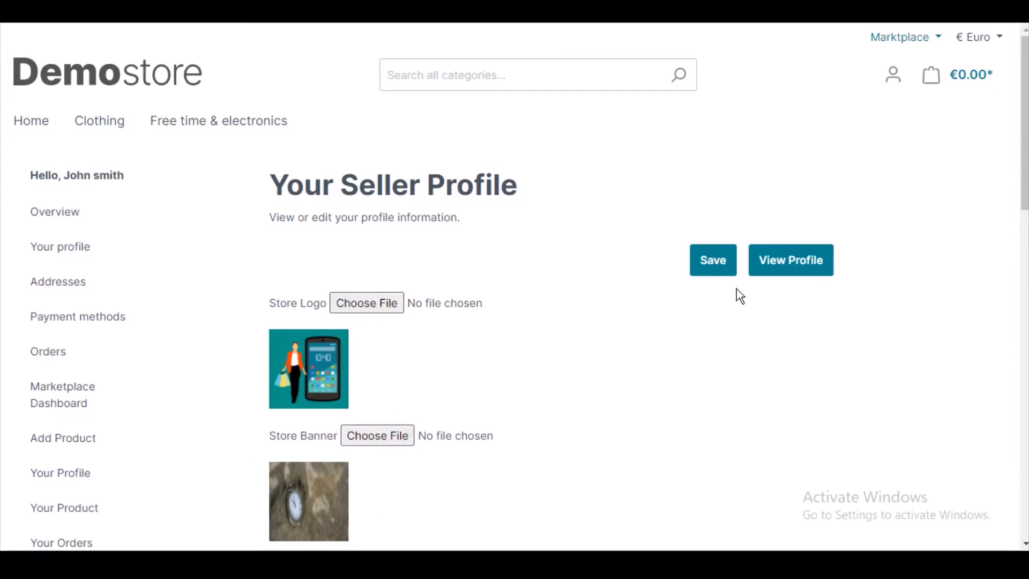
{"action": "left_click_drag", "start_coordinate": [1025, 196], "coordinate": [1026, 334]}
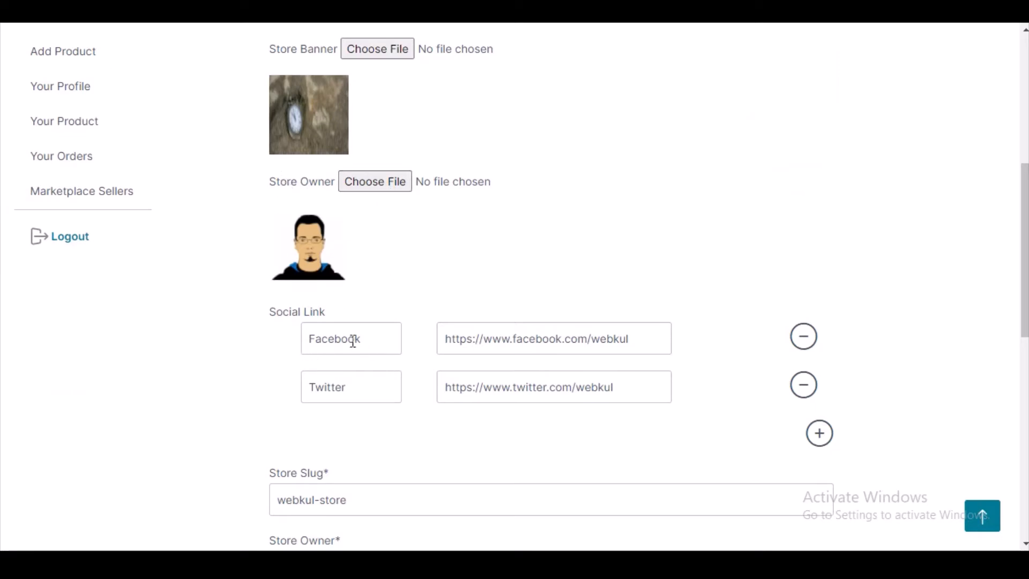
{"action": "left_click", "coordinate": [820, 434]}
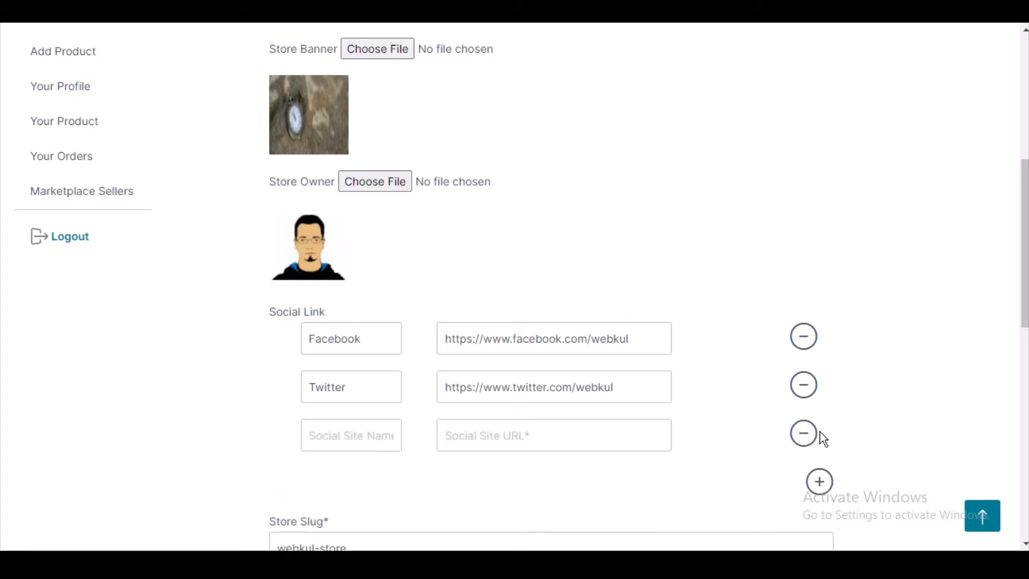
{"action": "left_click", "coordinate": [345, 426]}
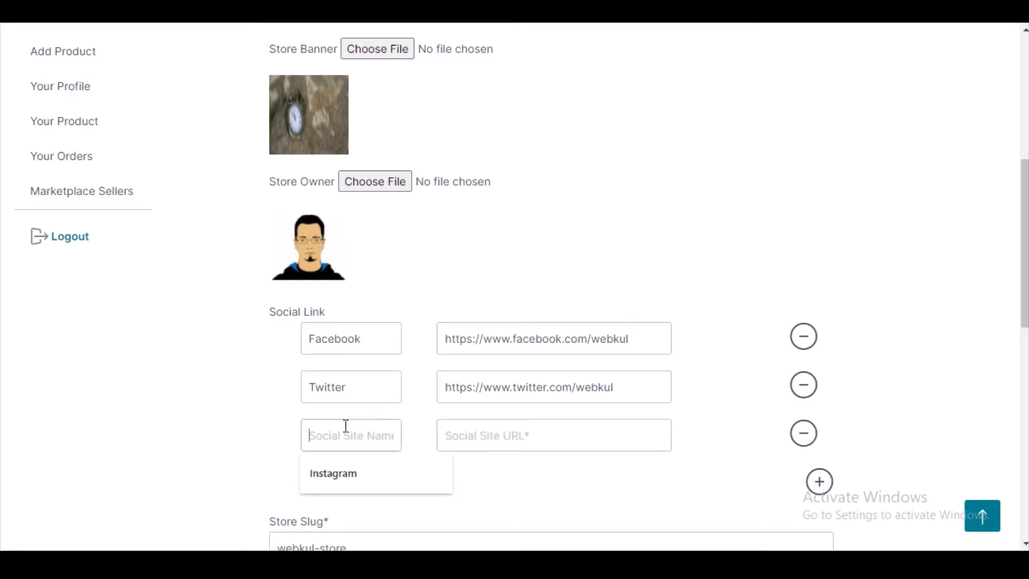
{"action": "left_click", "coordinate": [329, 480]}
{"action": "left_click", "coordinate": [518, 438]}
{"action": "left_click", "coordinate": [519, 470]}
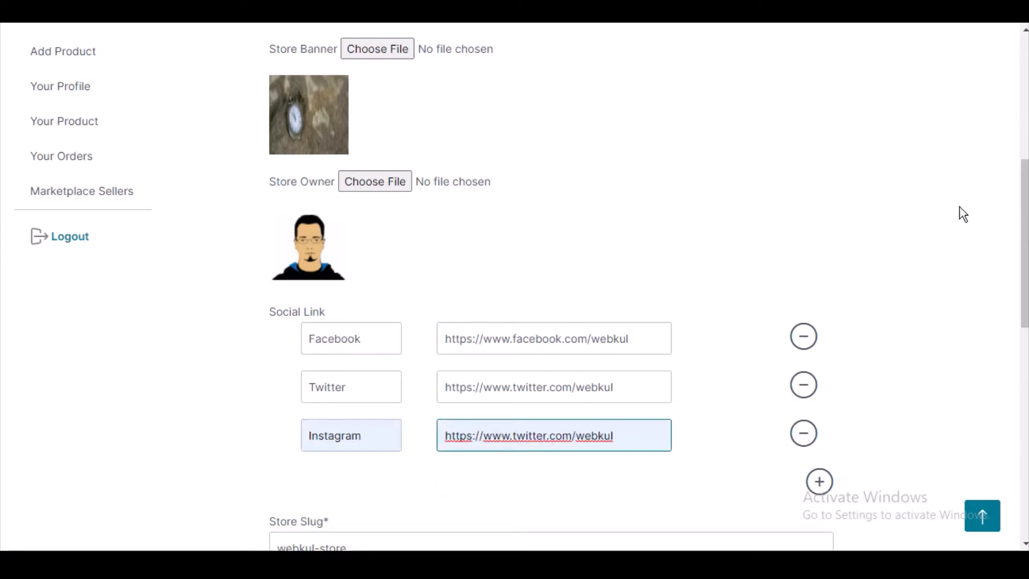
Step: Review the store slug, store owner, store title and store description fields of the seller profile
{"action": "left_click_drag", "start_coordinate": [1025, 210], "coordinate": [1026, 326]}
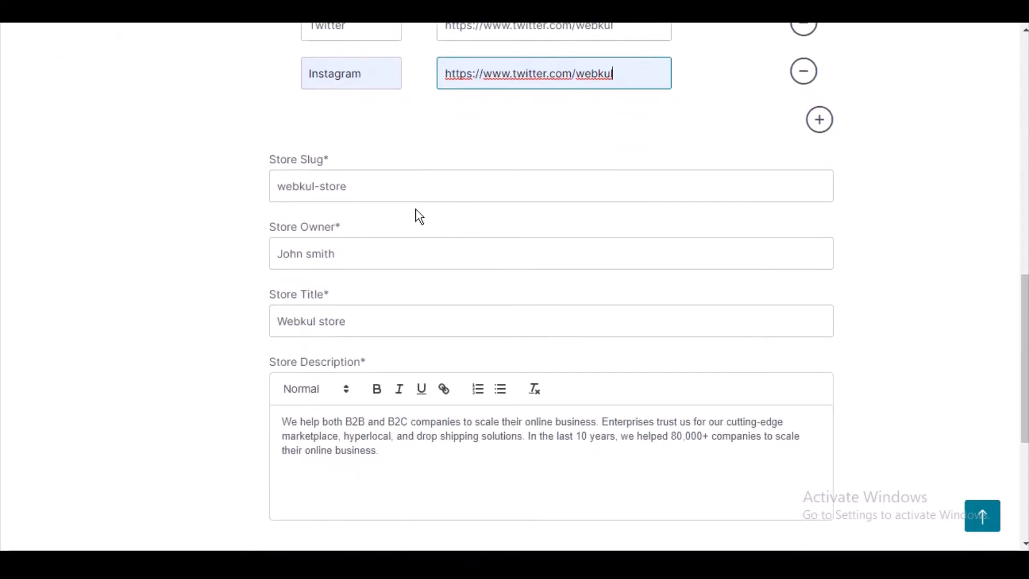
{"action": "left_click", "coordinate": [416, 188]}
{"action": "left_click", "coordinate": [409, 253]}
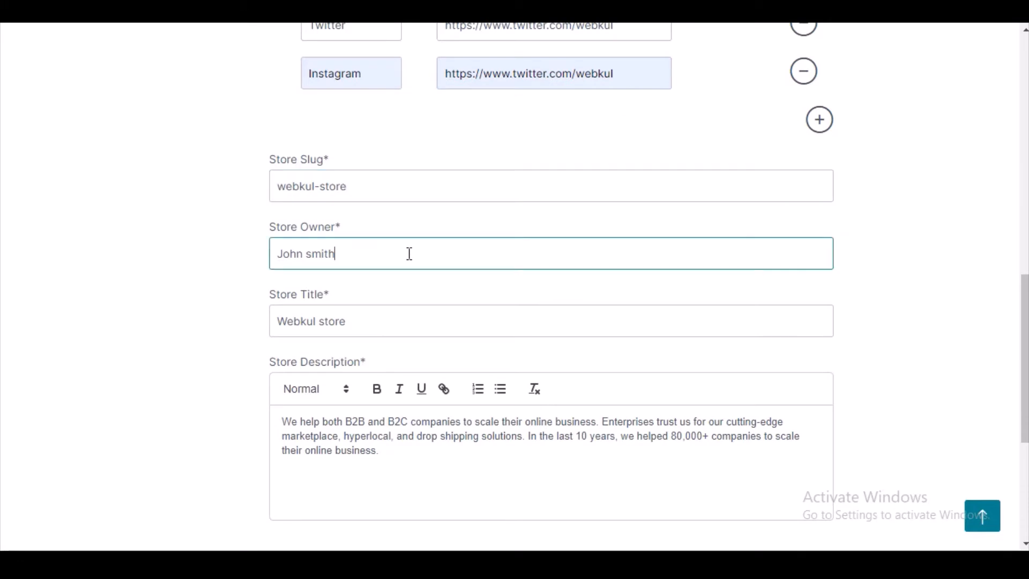
{"action": "left_click", "coordinate": [408, 322]}
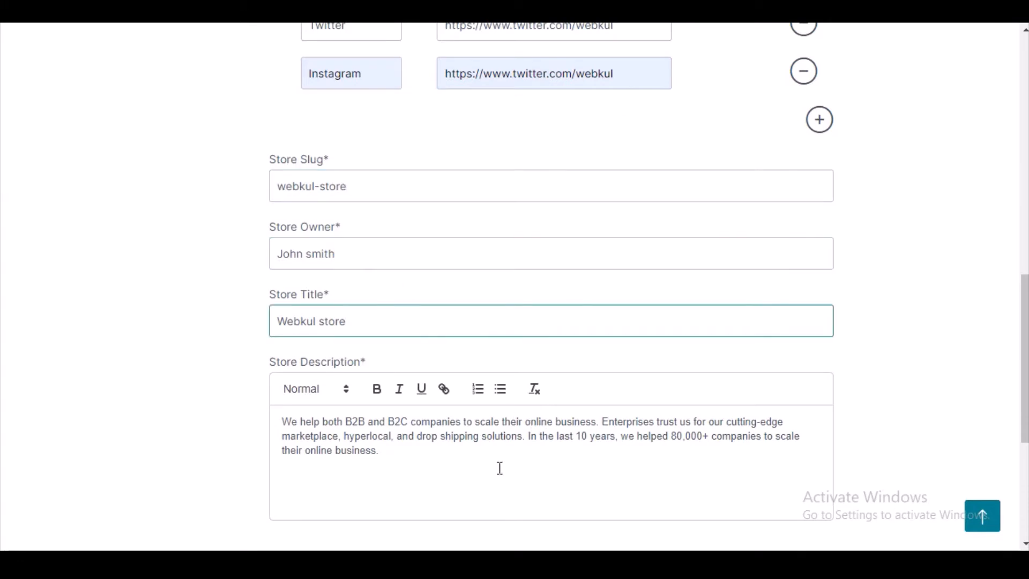
{"action": "left_click", "coordinate": [409, 449]}
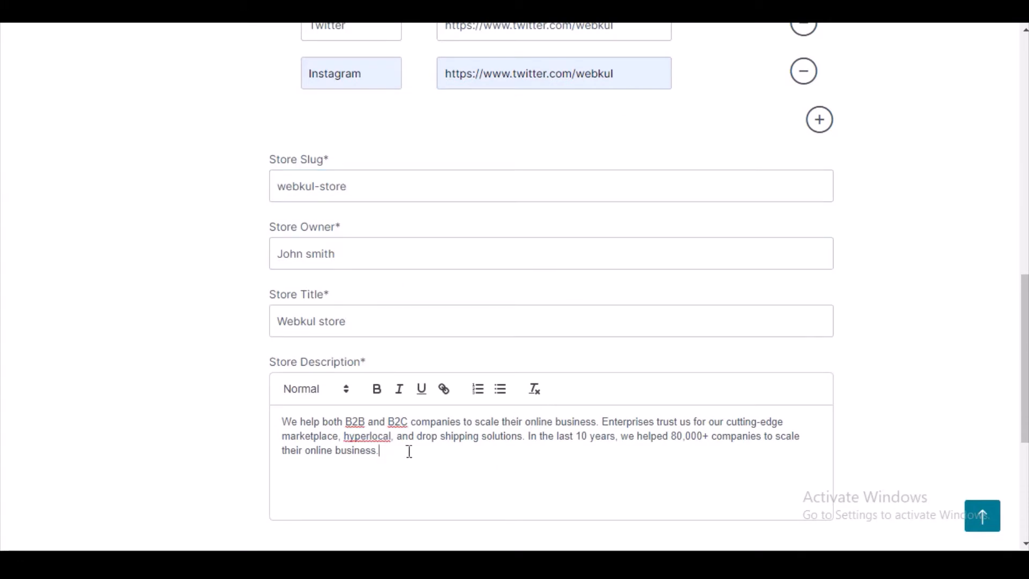
{"action": "left_click", "coordinate": [493, 315]}
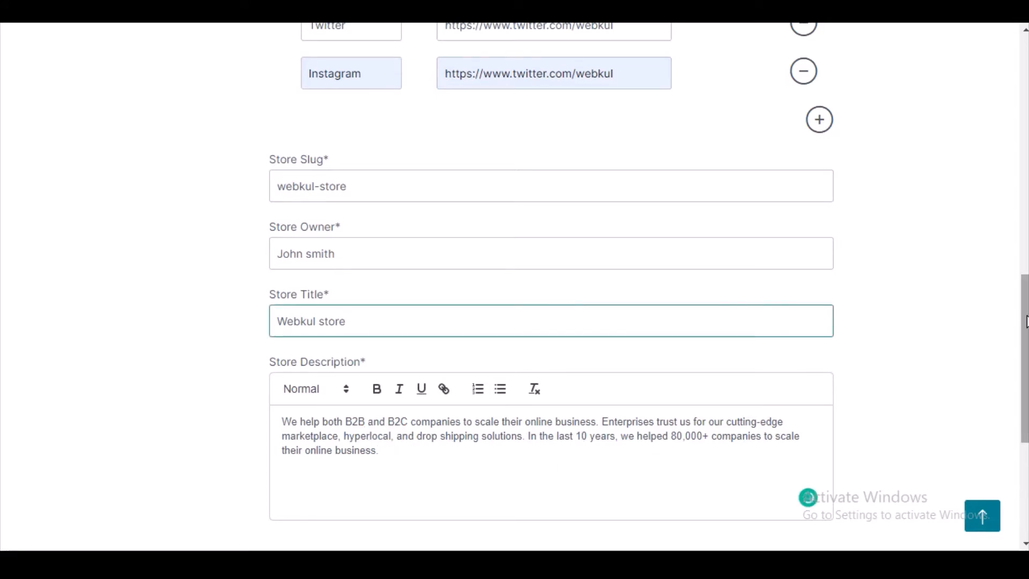
{"action": "left_click_drag", "start_coordinate": [1023, 317], "coordinate": [1024, 112]}
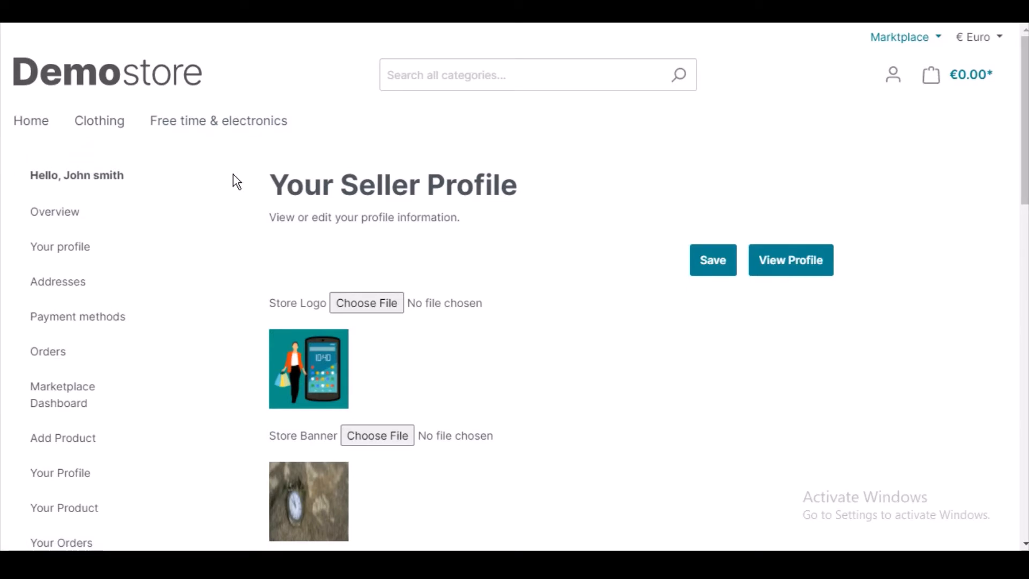
Step: Start a new marketplace product named Wine Suit and set its stock to 1000
{"action": "left_click", "coordinate": [60, 443]}
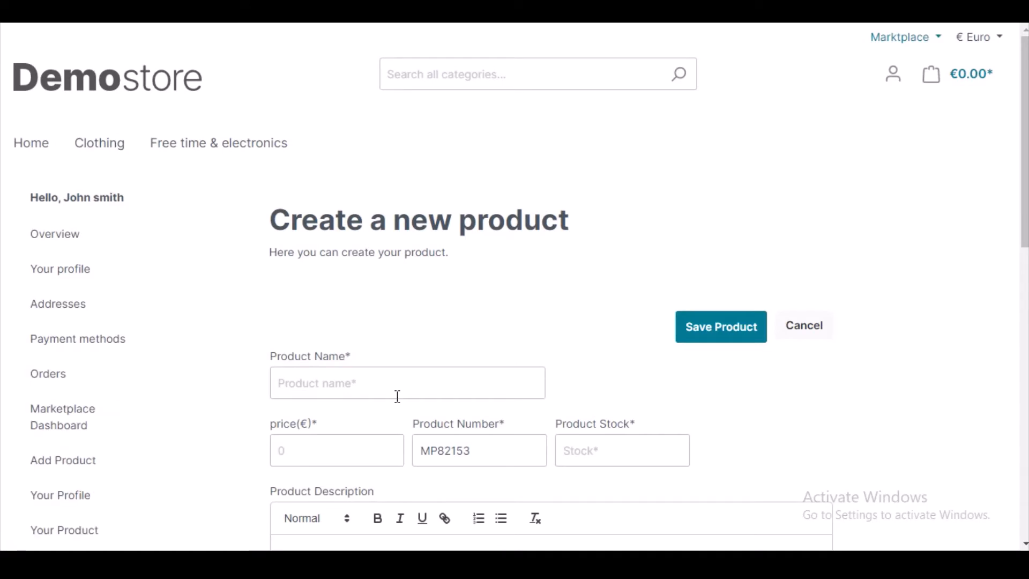
{"action": "left_click_drag", "start_coordinate": [1024, 208], "coordinate": [1024, 320]}
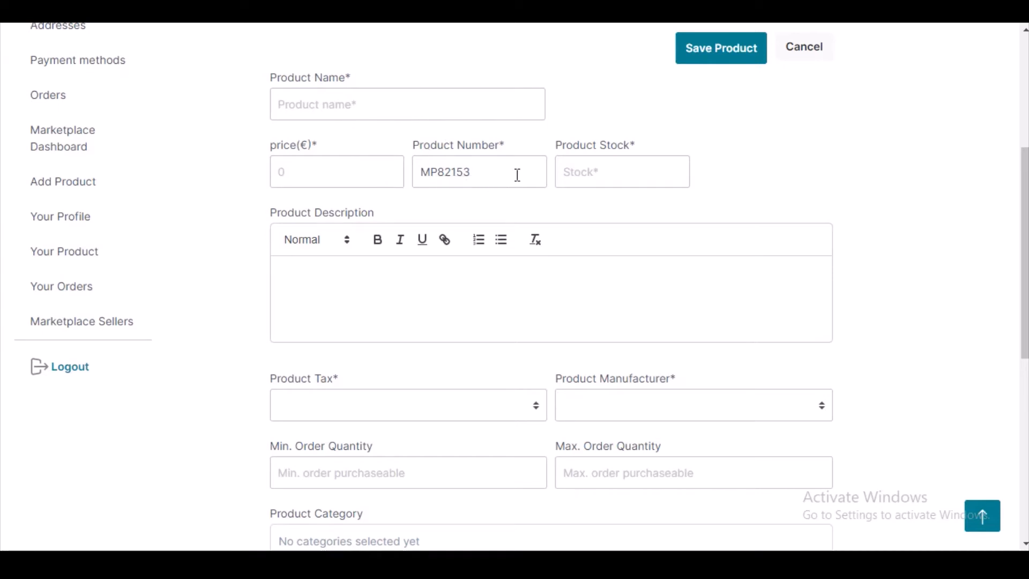
{"action": "left_click", "coordinate": [677, 169]}
{"action": "left_click", "coordinate": [677, 170]}
{"action": "left_click", "coordinate": [678, 170]}
{"action": "left_click", "coordinate": [678, 170]}
{"action": "left_click", "coordinate": [677, 170]}
{"action": "double_click", "coordinate": [678, 170]}
{"action": "double_click", "coordinate": [677, 170]}
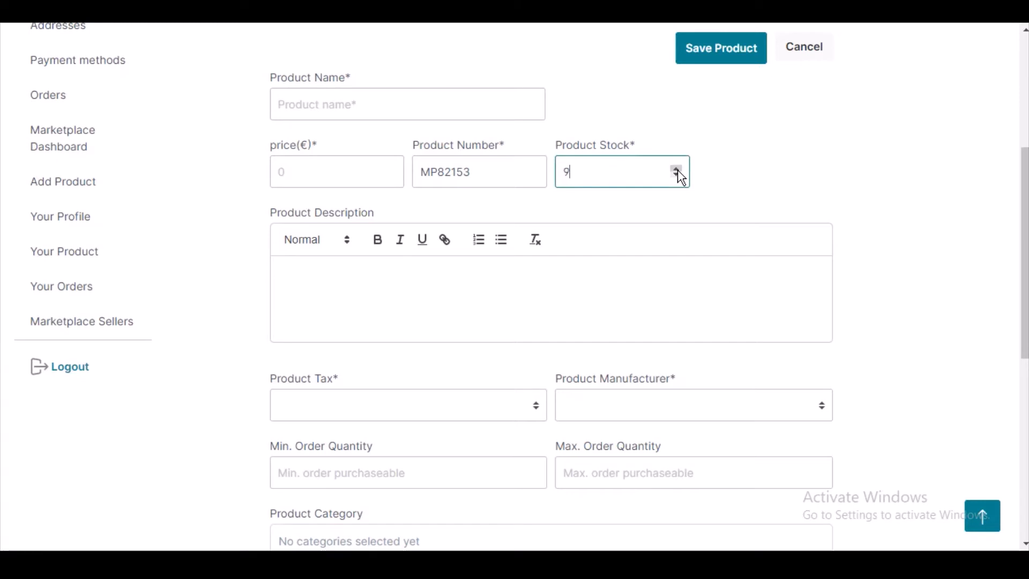
{"action": "double_click", "coordinate": [678, 170]}
{"action": "double_click", "coordinate": [678, 170]}
{"action": "left_click", "coordinate": [677, 170]}
{"action": "left_click", "coordinate": [677, 170]}
{"action": "key", "text": "BackSpace"}
{"action": "type", "text": "10000"}
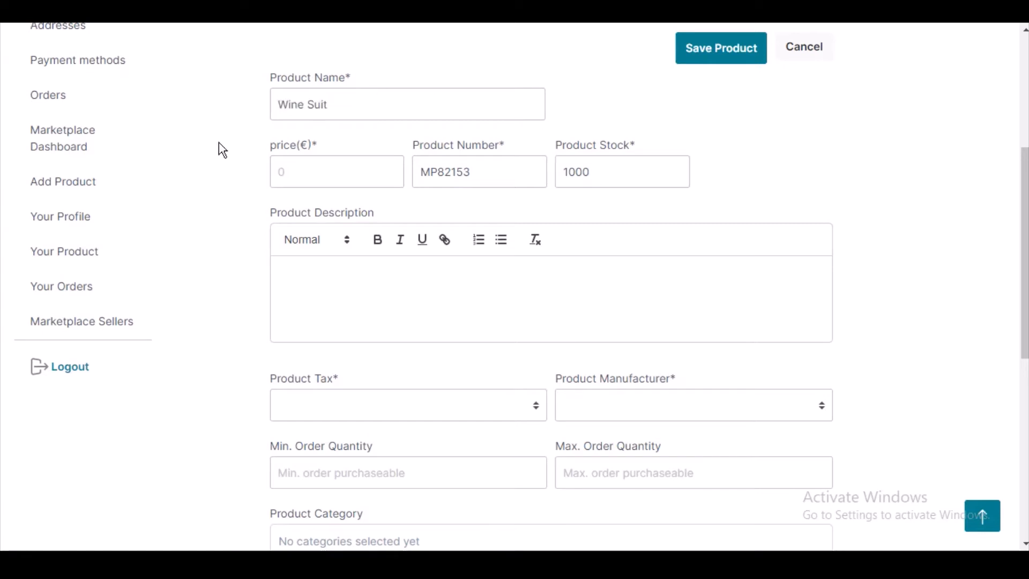
Step: Set the product's price to 250 euros and enter the description "Wine suit for men!"
{"action": "left_click", "coordinate": [340, 175]}
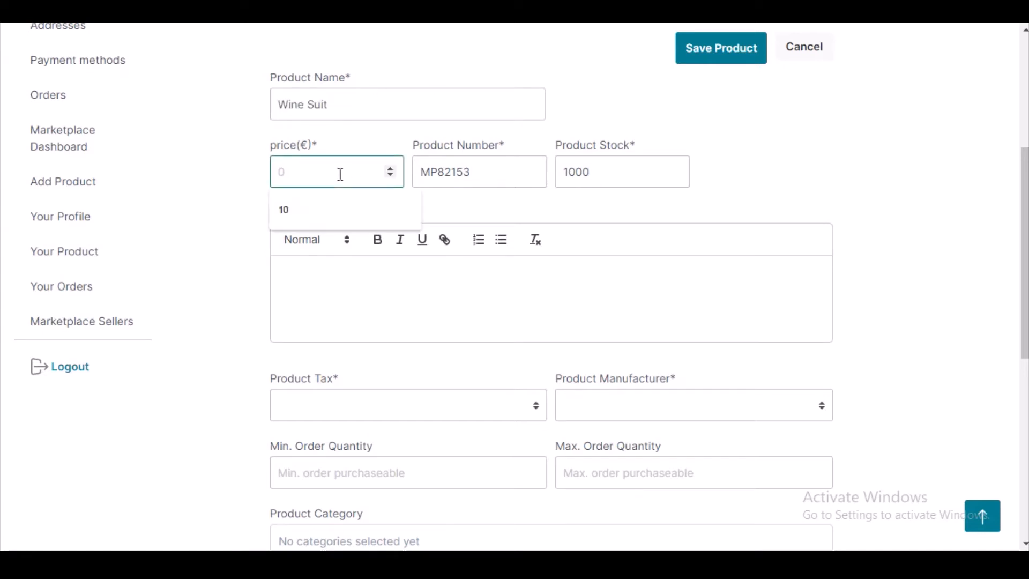
{"action": "type", "text": "250"}
{"action": "left_click", "coordinate": [846, 163]}
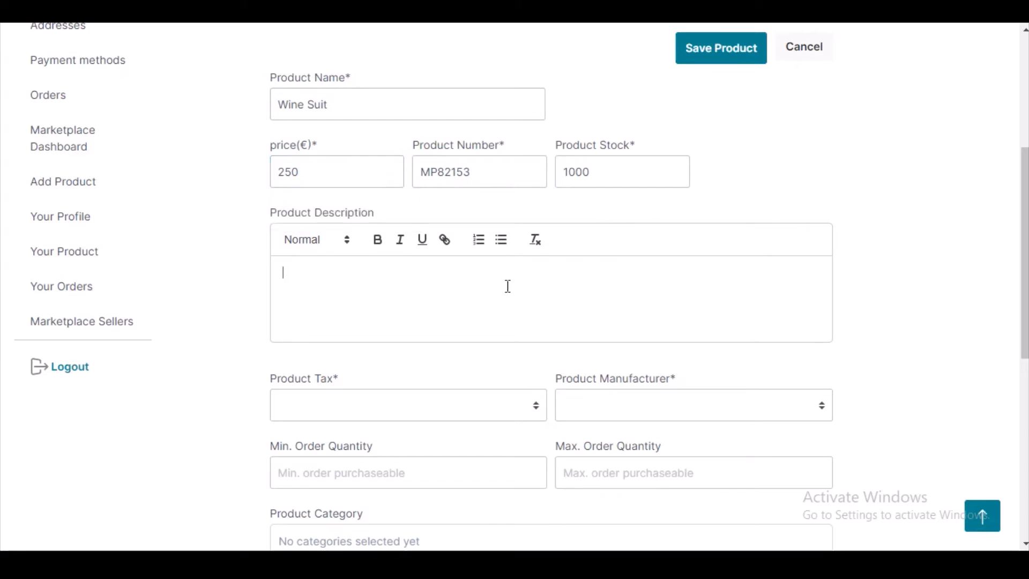
{"action": "type", "text": "Wine suit for men"}
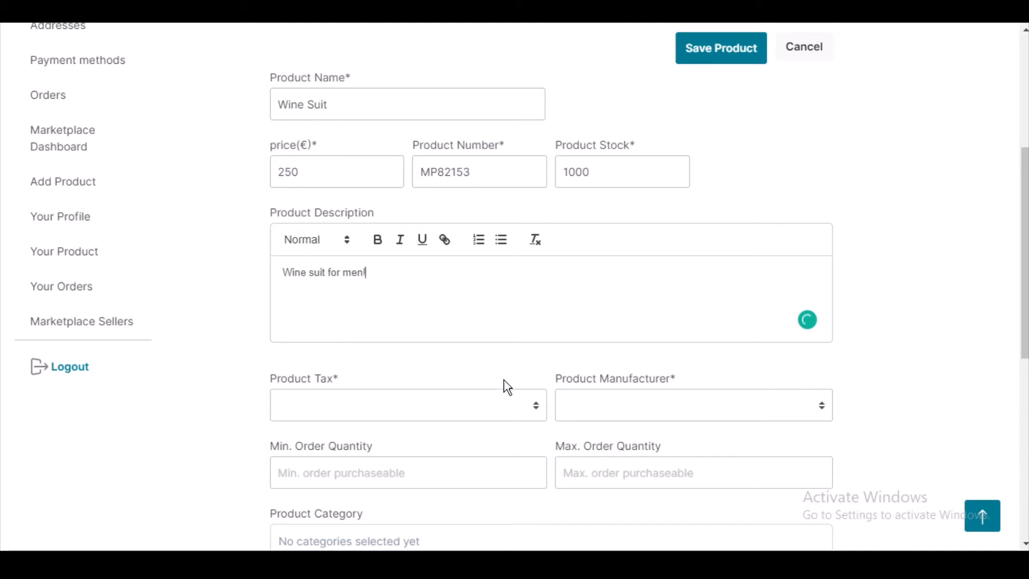
Step: Set the product tax to Standard rate and the product manufacturer to shopware AG
{"action": "left_click", "coordinate": [462, 412]}
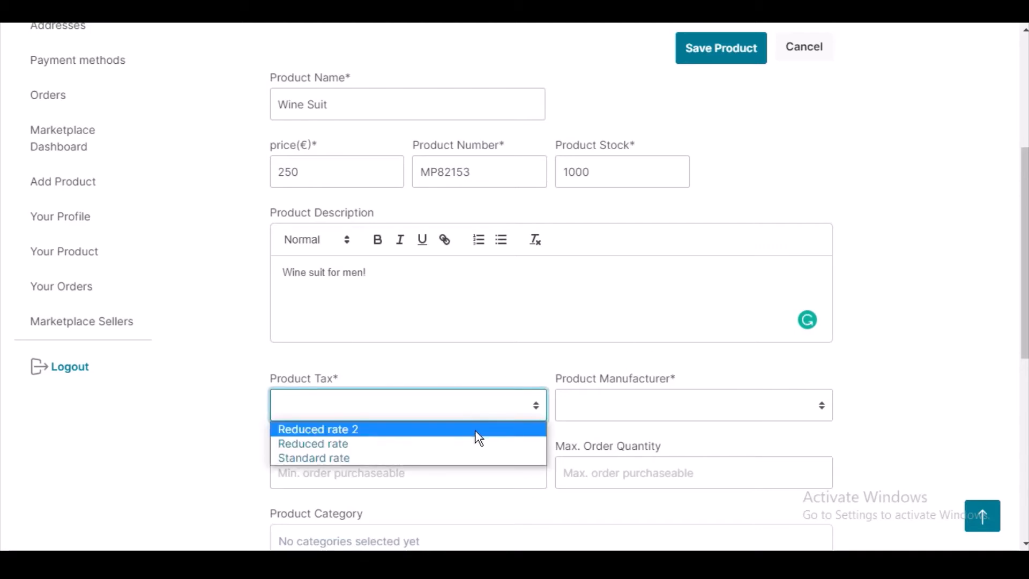
{"action": "left_click", "coordinate": [474, 456]}
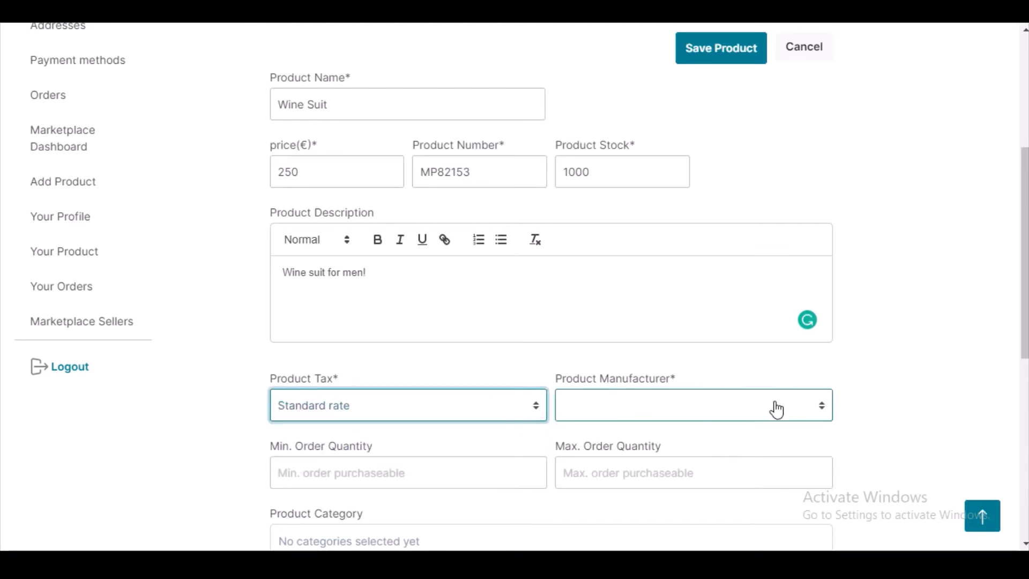
{"action": "left_click", "coordinate": [821, 413]}
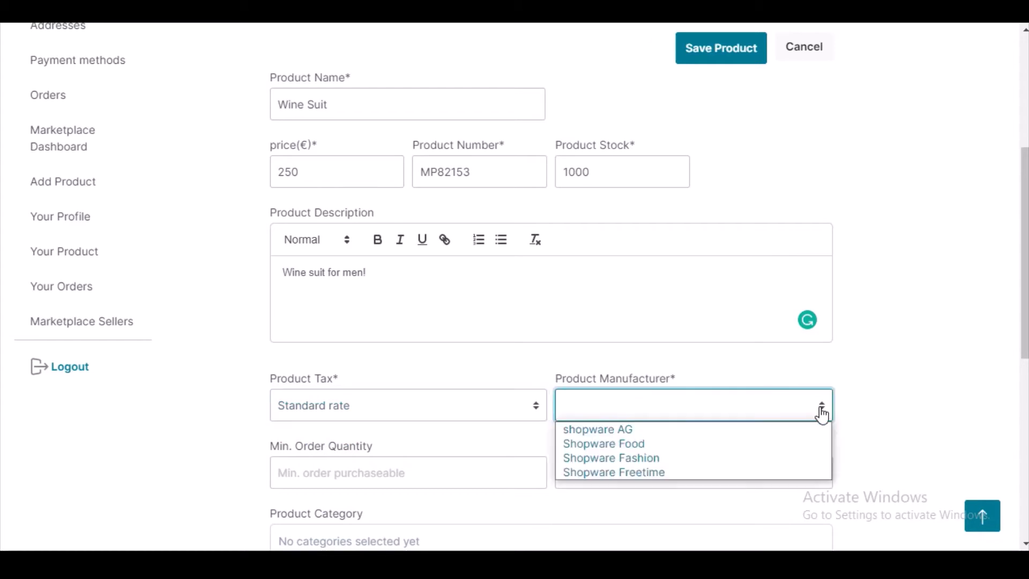
{"action": "left_click", "coordinate": [779, 430]}
Step: Set the minimum order quantity to 1 and the maximum order quantity to 10
{"action": "scroll", "coordinate": [1025, 294], "scroll_direction": "down", "scroll_amount": 3}
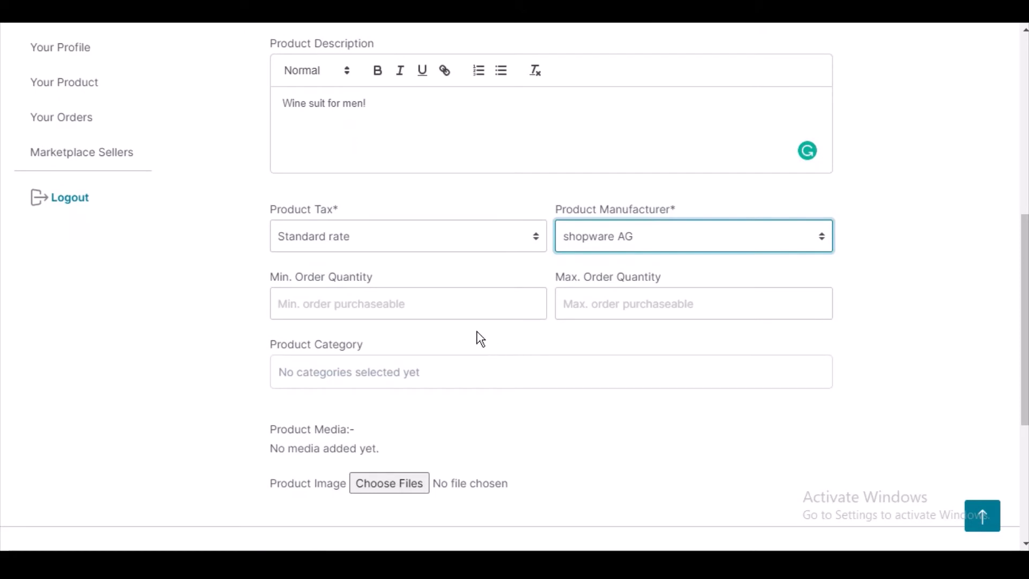
{"action": "left_click", "coordinate": [465, 306]}
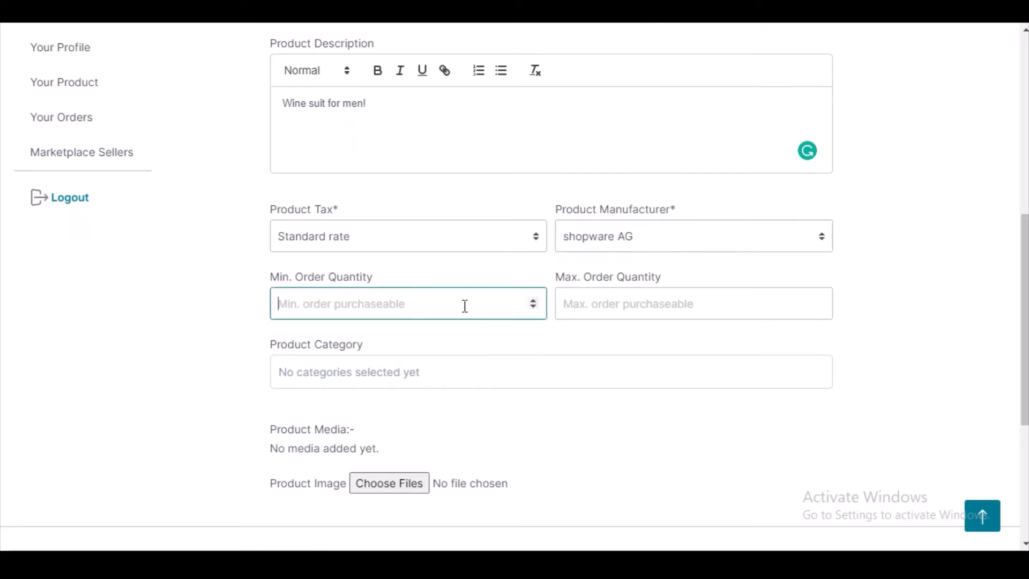
{"action": "left_click", "coordinate": [533, 301]}
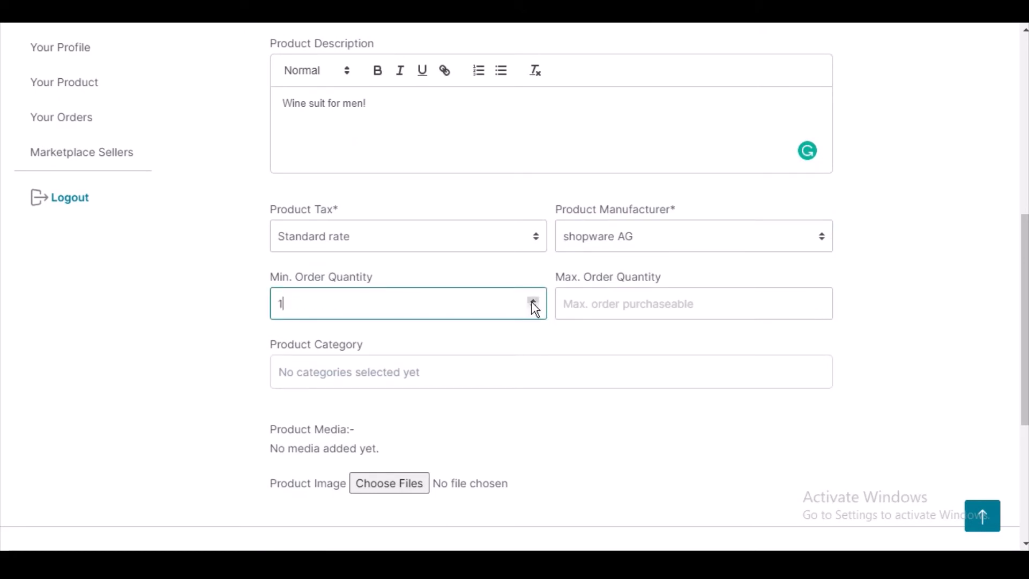
{"action": "left_click", "coordinate": [643, 304]}
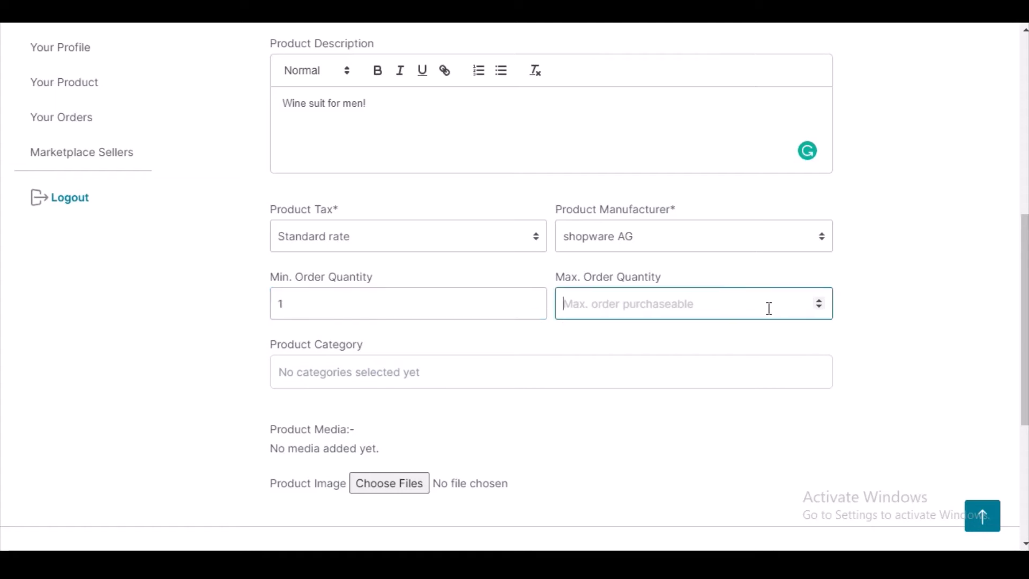
{"action": "left_click", "coordinate": [819, 302]}
{"action": "left_click", "coordinate": [819, 302]}
{"action": "left_click", "coordinate": [818, 301]}
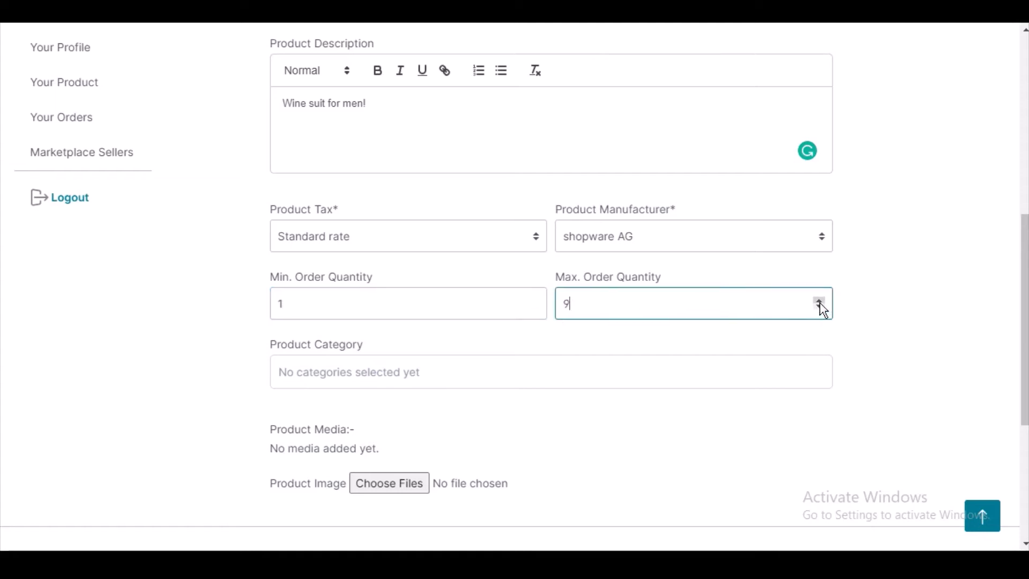
{"action": "left_click", "coordinate": [818, 302]}
Step: Assign the product to the Clothing category of Catalogue #1 and save the new product
{"action": "left_click", "coordinate": [443, 379]}
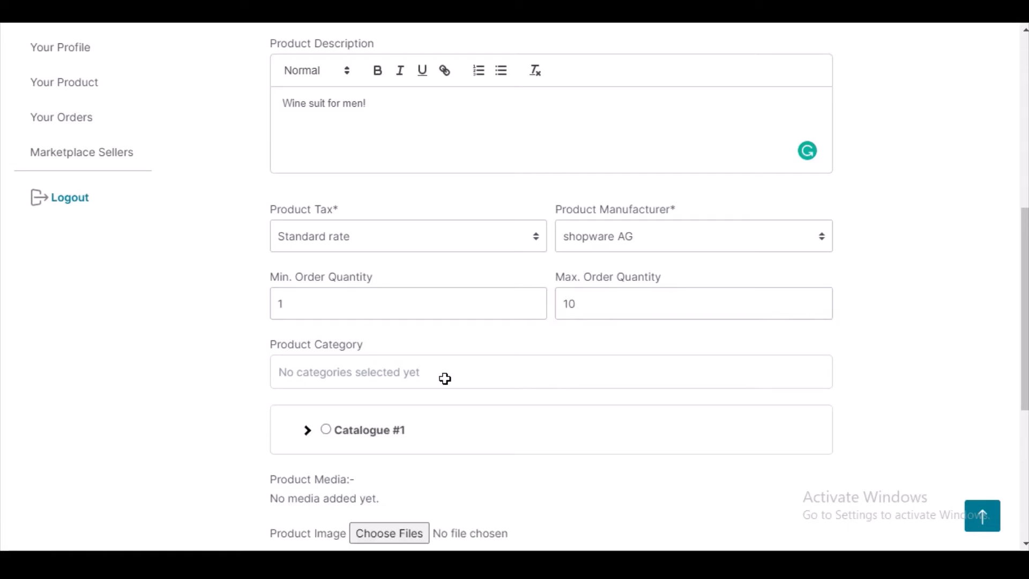
{"action": "left_click", "coordinate": [308, 430]}
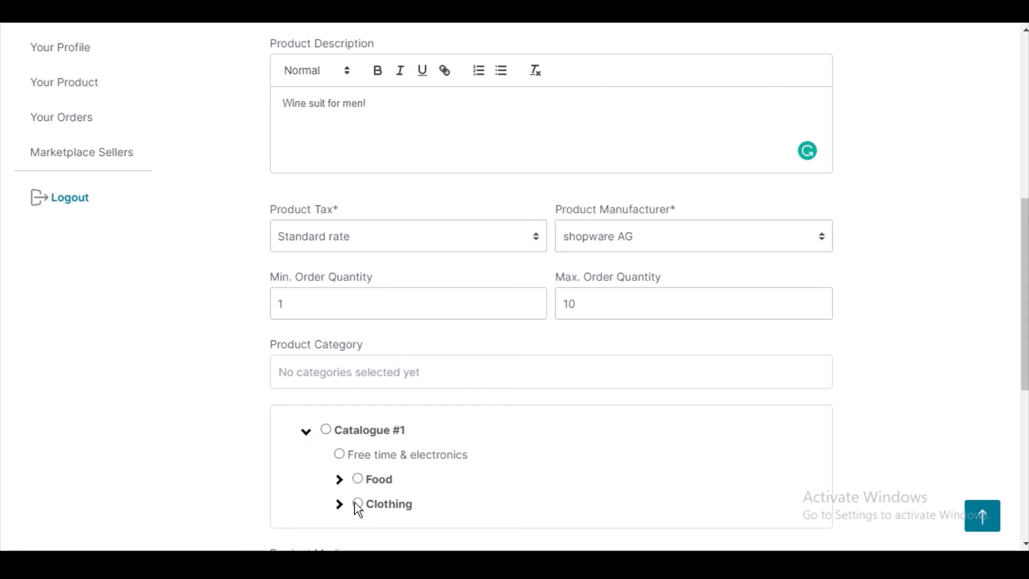
{"action": "left_click", "coordinate": [357, 504]}
{"action": "left_click_drag", "start_coordinate": [1022, 311], "coordinate": [1023, 410]}
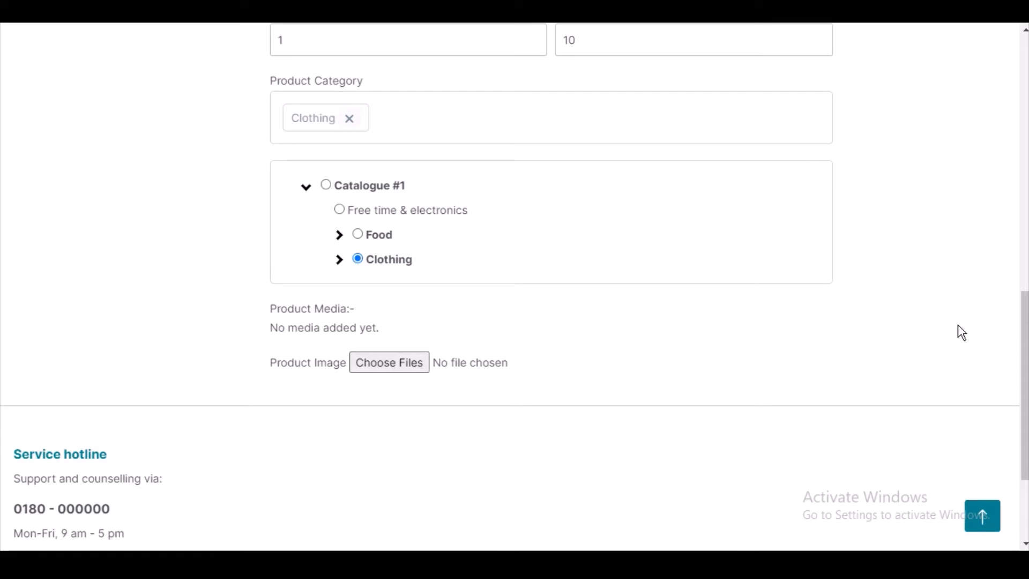
{"action": "left_click_drag", "start_coordinate": [1025, 355], "coordinate": [996, 125]}
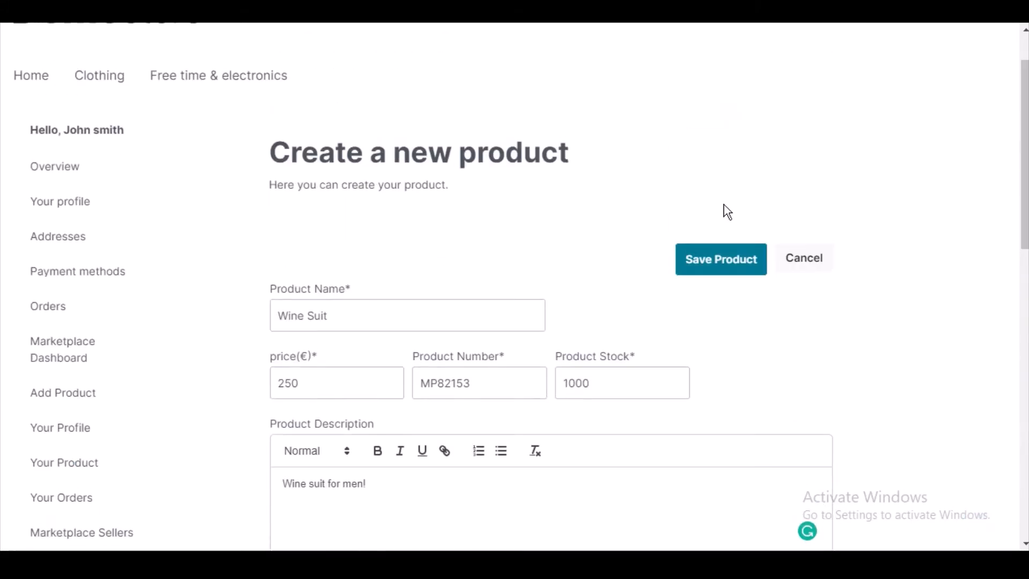
{"action": "left_click", "coordinate": [706, 256]}
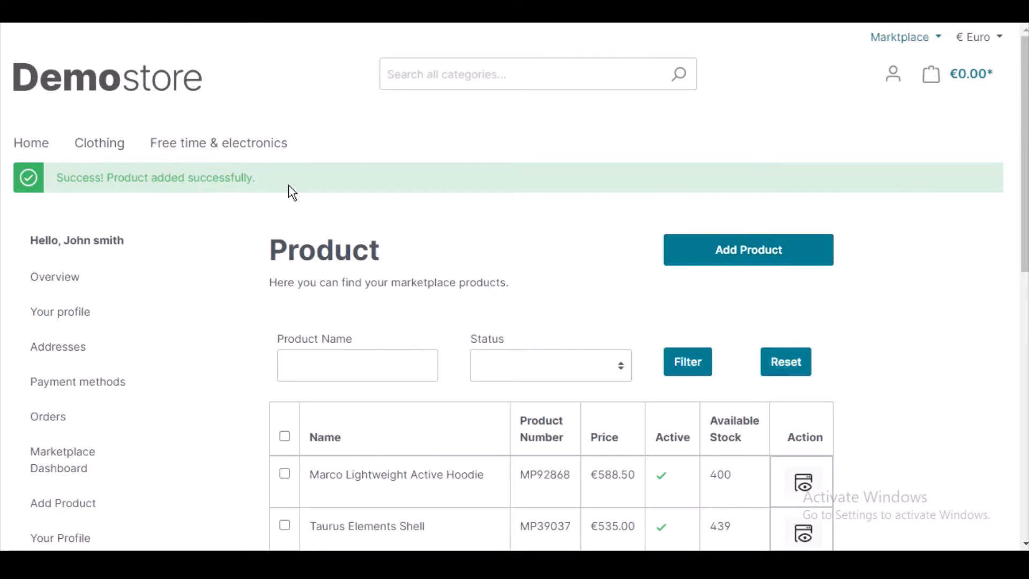
Step: Open the seller's product list, filter it by the Enable status and reset the filter
{"action": "left_click_drag", "start_coordinate": [1025, 203], "coordinate": [1024, 261]}
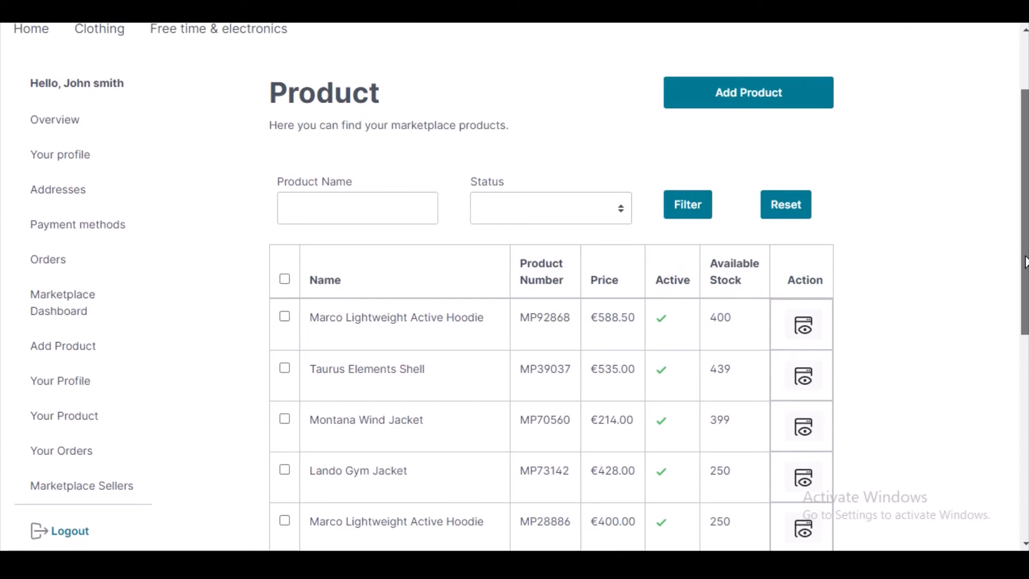
{"action": "left_click", "coordinate": [75, 424]}
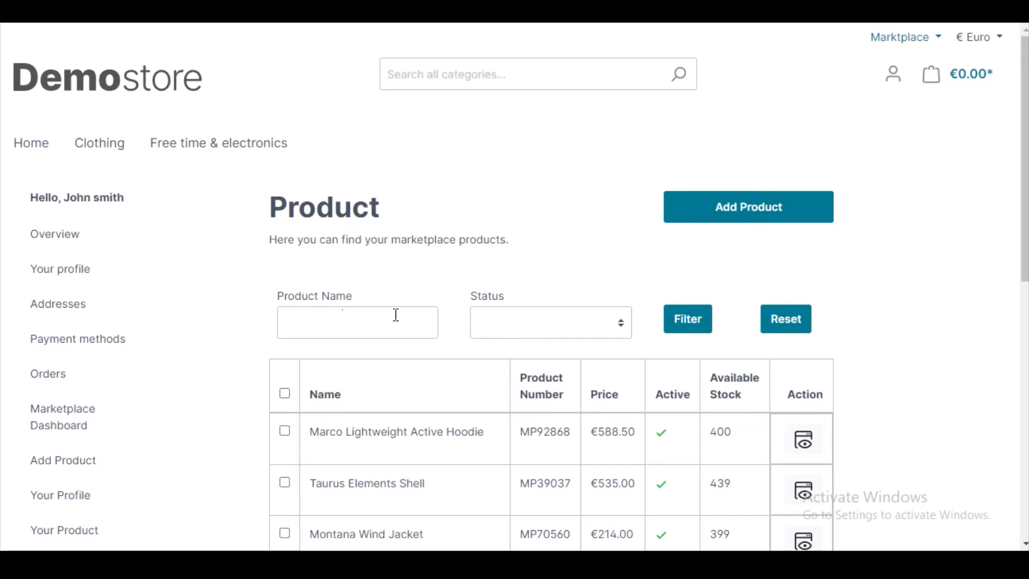
{"action": "left_click", "coordinate": [621, 323]}
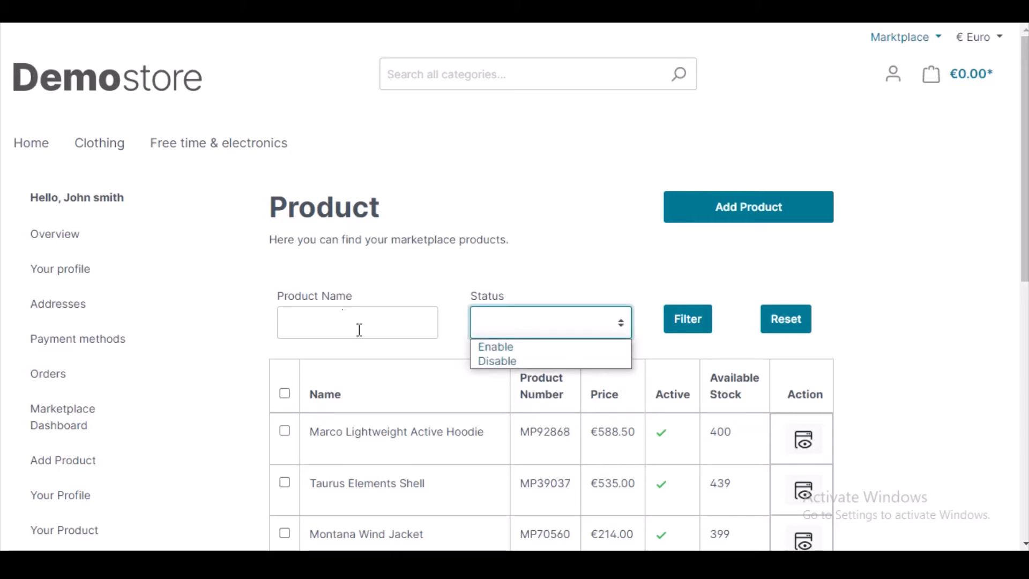
{"action": "left_click", "coordinate": [593, 349]}
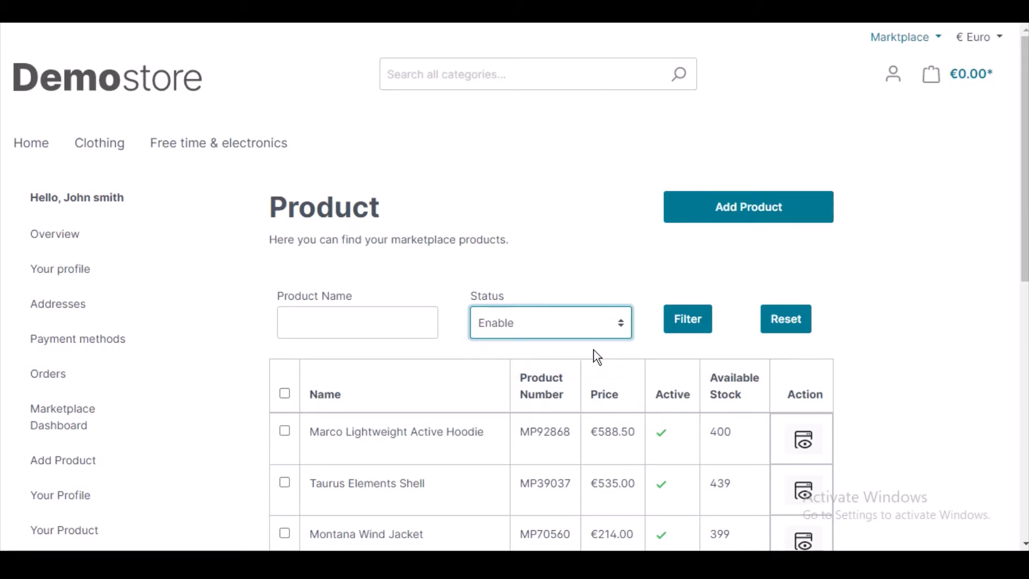
{"action": "left_click", "coordinate": [701, 328]}
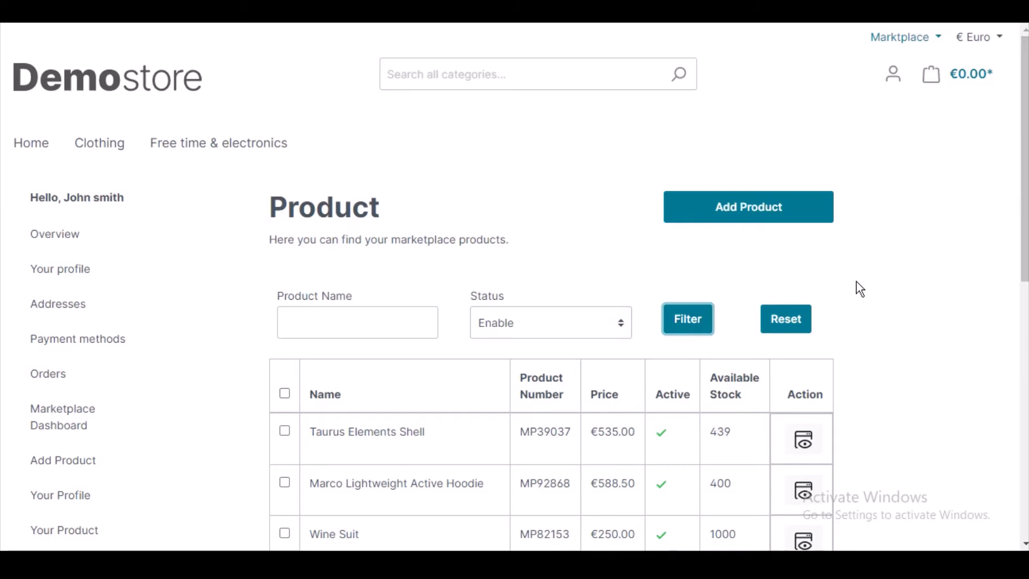
{"action": "left_click", "coordinate": [798, 313]}
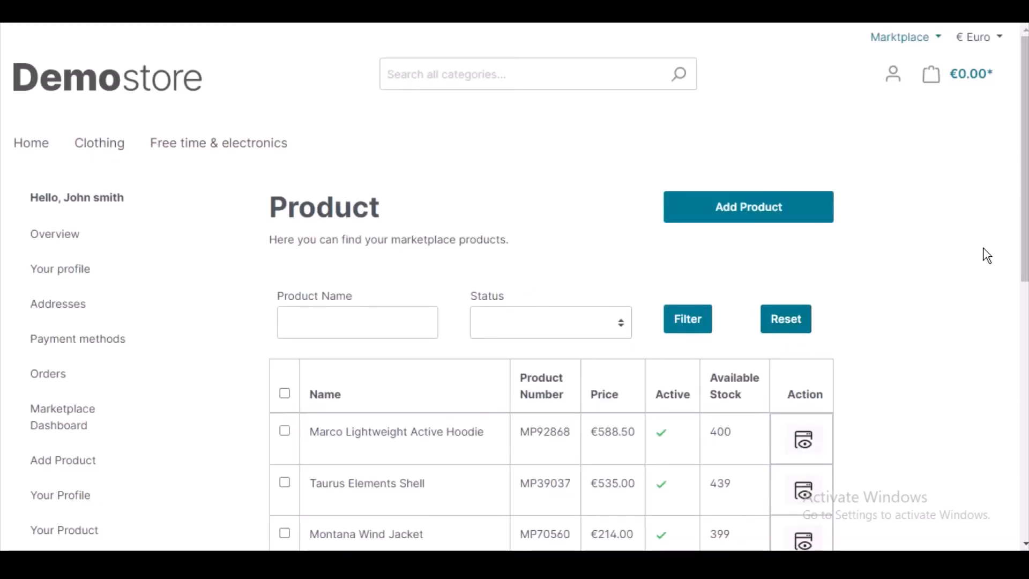
Step: Open the Marco Lightweight Active Hoodie MP92868 for editing, review its general details and save it with Update Product
{"action": "left_click_drag", "start_coordinate": [1025, 257], "coordinate": [1018, 395]}
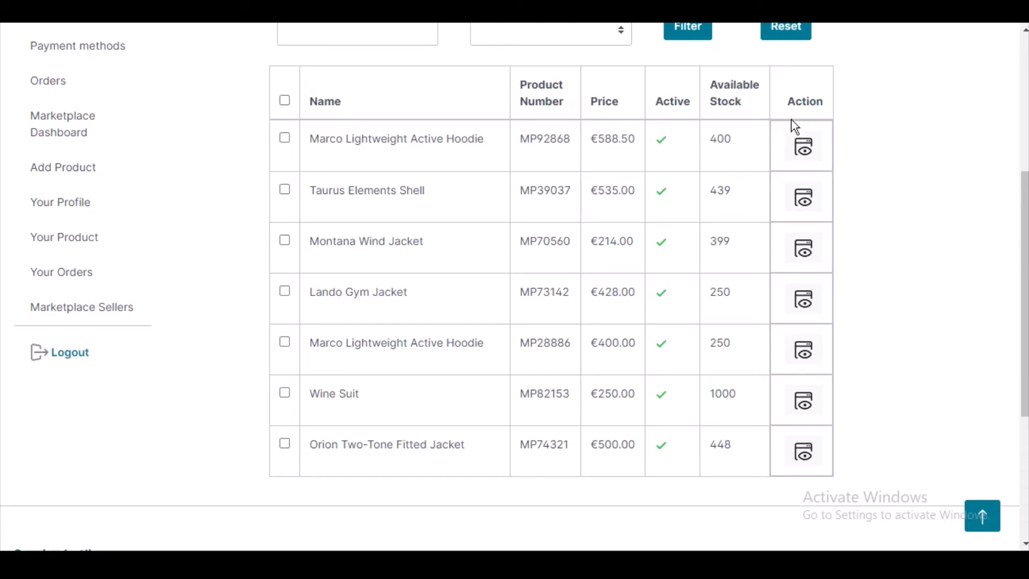
{"action": "left_click", "coordinate": [807, 156]}
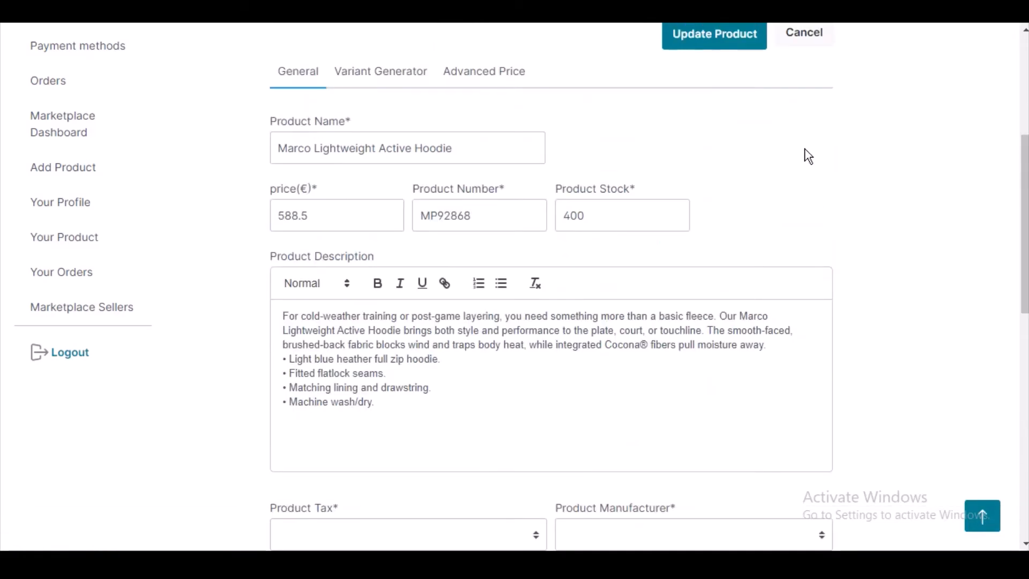
{"action": "left_click_drag", "start_coordinate": [1023, 177], "coordinate": [1022, 147]}
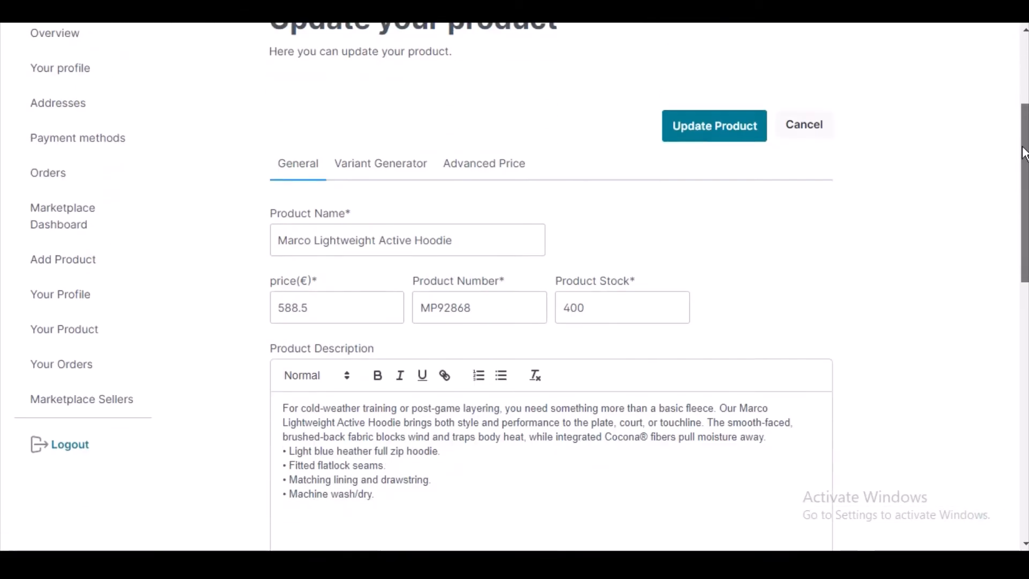
{"action": "scroll", "coordinate": [1023, 154], "scroll_direction": "down", "scroll_amount": 9}
{"action": "scroll", "coordinate": [1018, 220], "scroll_direction": "up", "scroll_amount": 3}
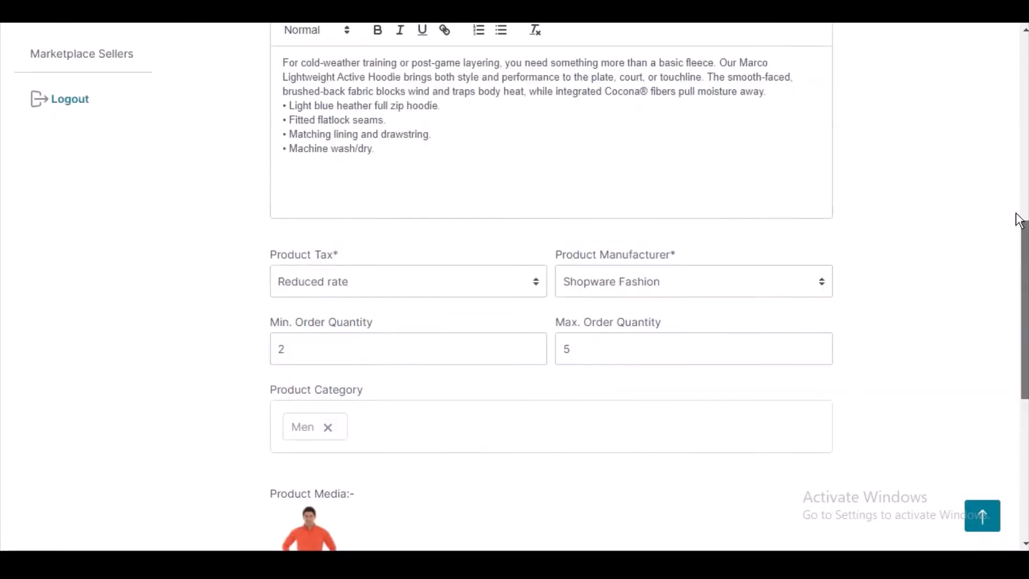
{"action": "scroll", "coordinate": [1018, 220], "scroll_direction": "up", "scroll_amount": 6}
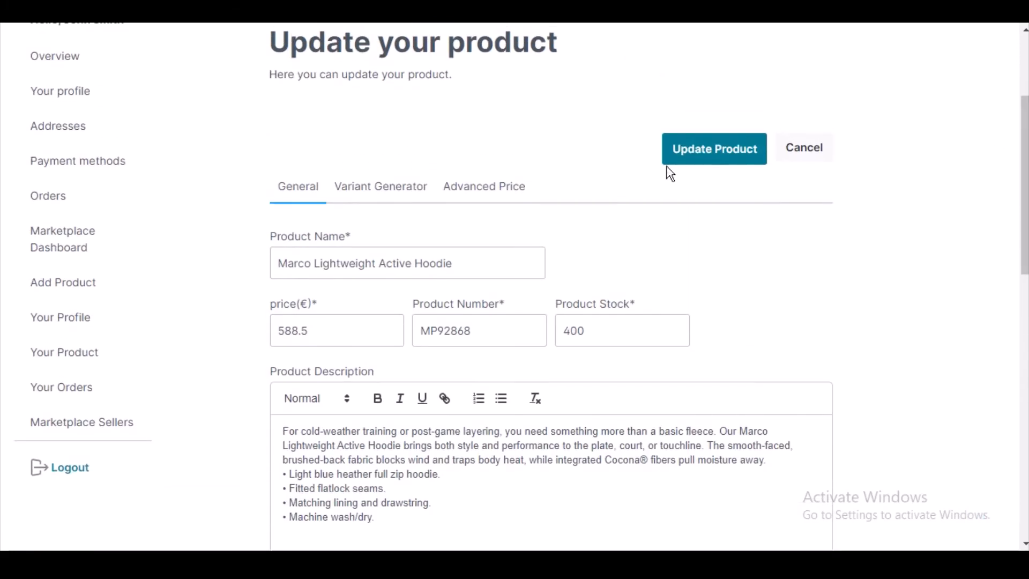
{"action": "left_click", "coordinate": [694, 144]}
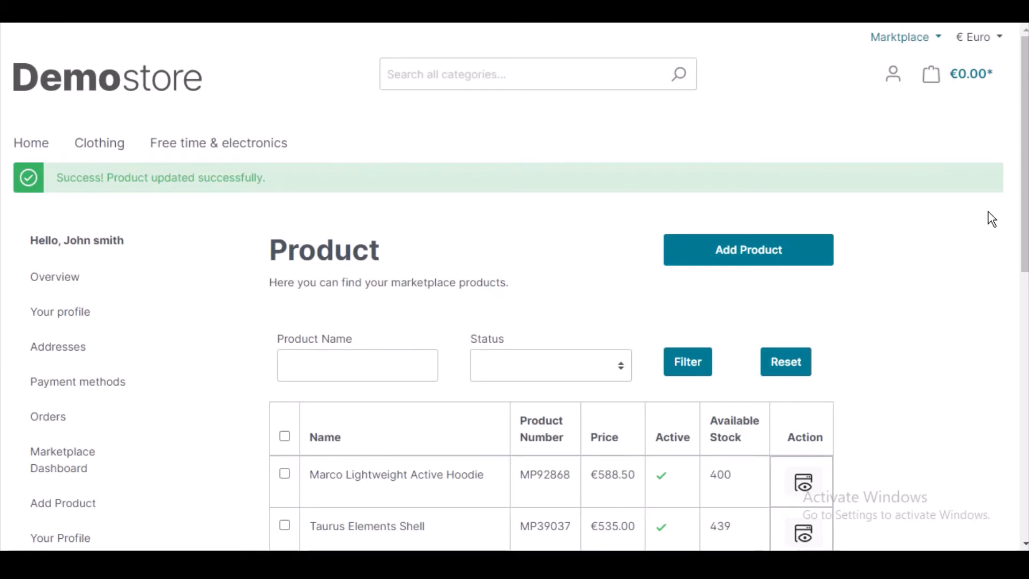
Step: Select the Marco Lightweight Active Hoodie MP92868, Taurus Elements Shell and Montana Wind Jacket in the product list
{"action": "left_click_drag", "start_coordinate": [1025, 216], "coordinate": [1026, 280]}
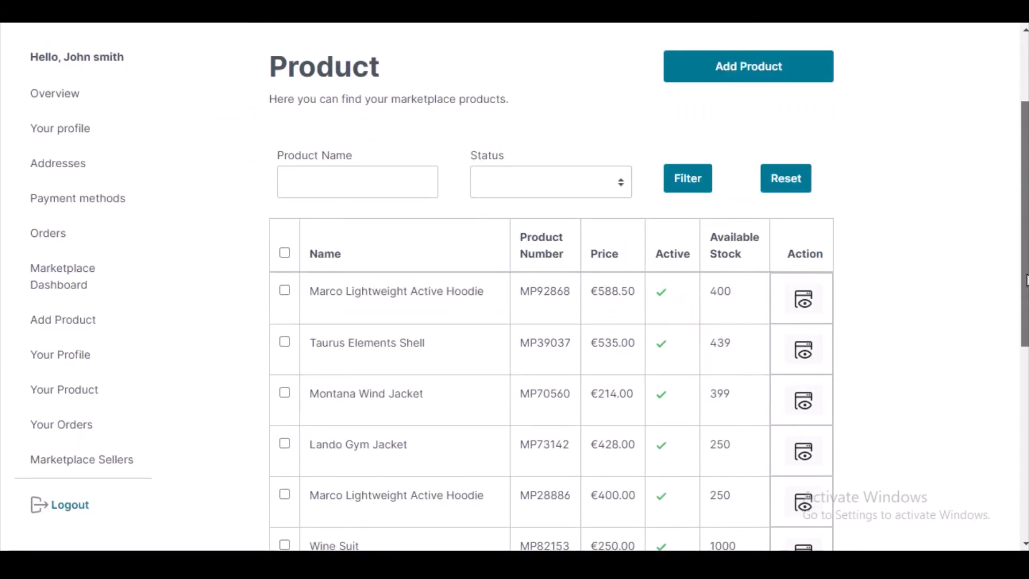
{"action": "left_click", "coordinate": [284, 291]}
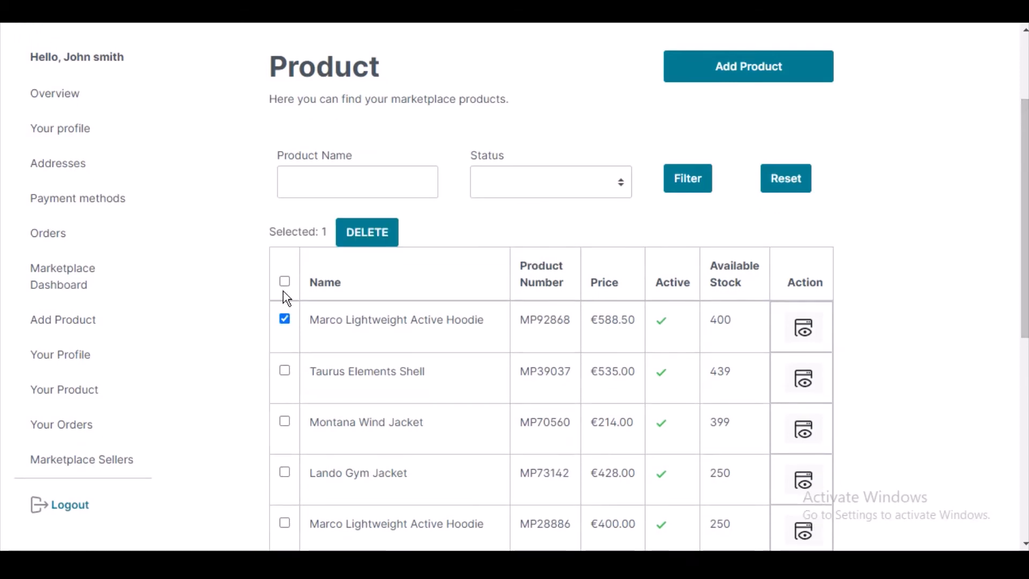
{"action": "left_click", "coordinate": [285, 371]}
{"action": "left_click", "coordinate": [285, 421]}
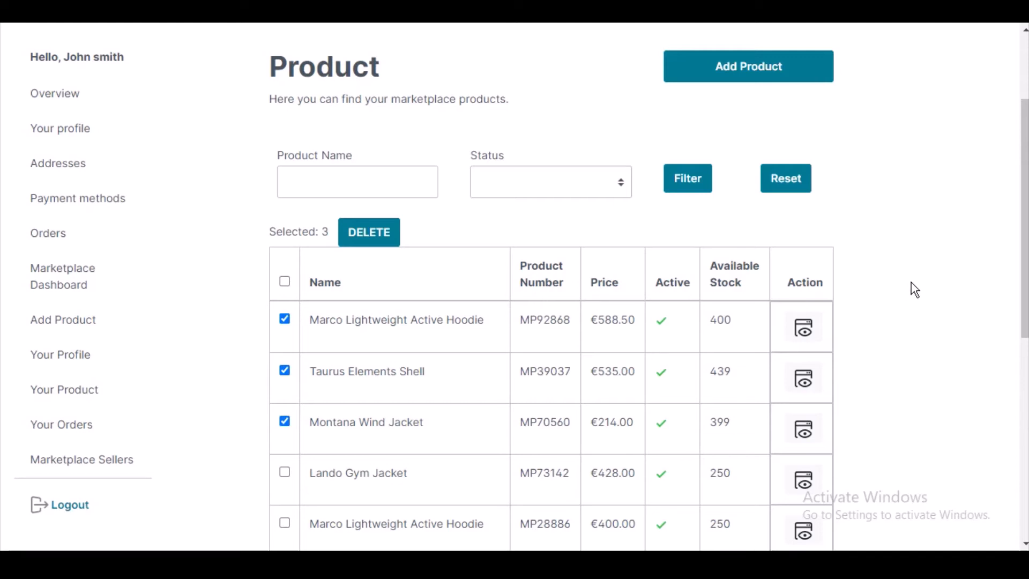
Step: Clear the selection of all products in the list, then select and deselect the Marco Lightweight Active Hoodie MP92868
{"action": "left_click_drag", "start_coordinate": [1021, 284], "coordinate": [1016, 166]}
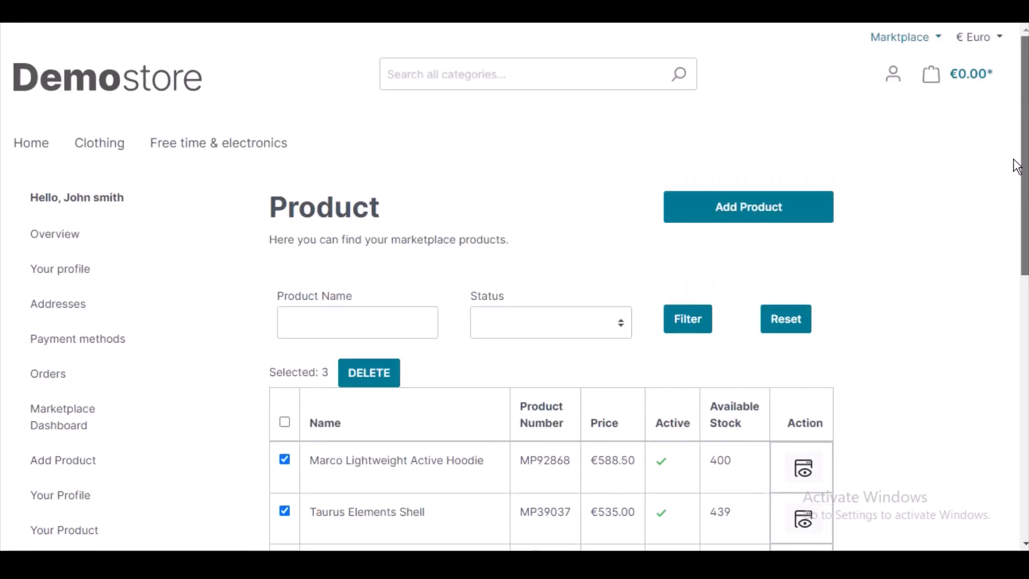
{"action": "left_click_drag", "start_coordinate": [1022, 218], "coordinate": [1025, 338]}
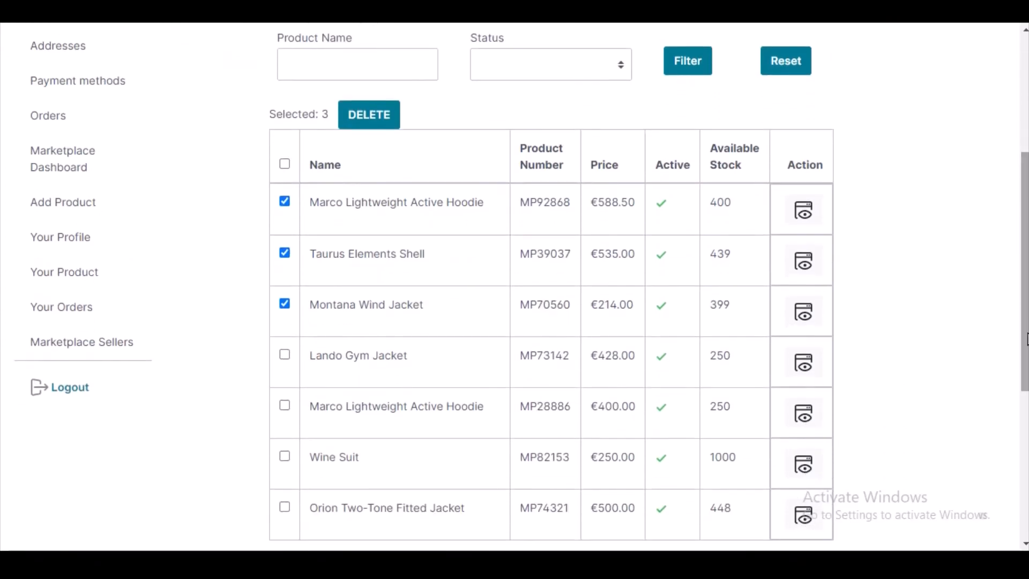
{"action": "left_click", "coordinate": [283, 164]}
{"action": "left_click", "coordinate": [283, 164]}
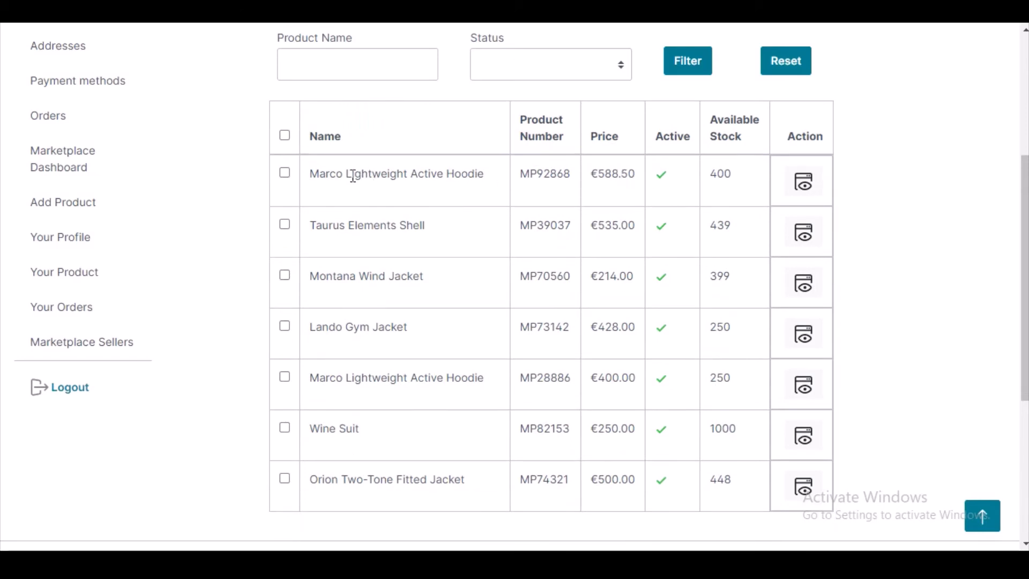
{"action": "left_click", "coordinate": [285, 174]}
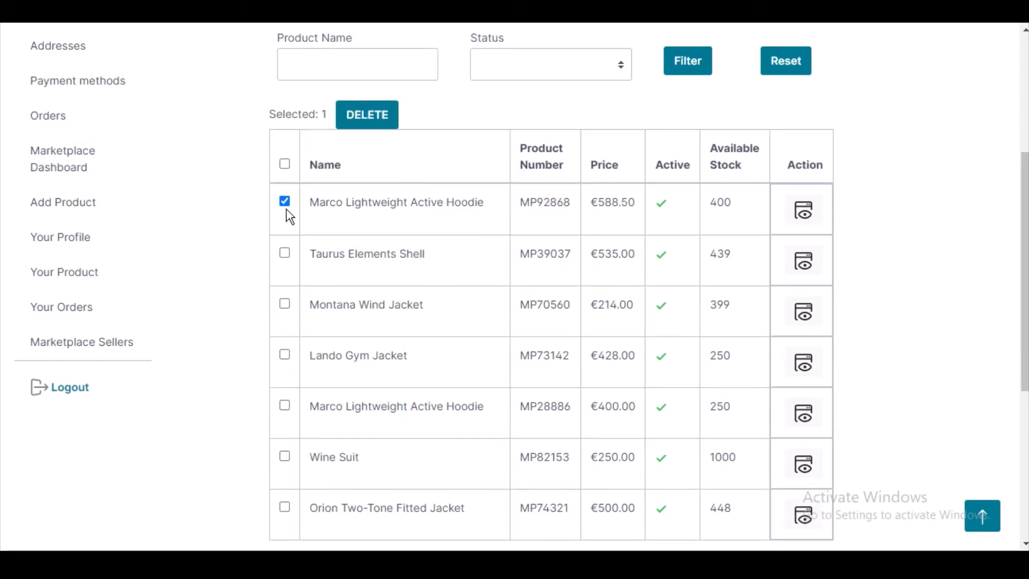
{"action": "left_click", "coordinate": [285, 201]}
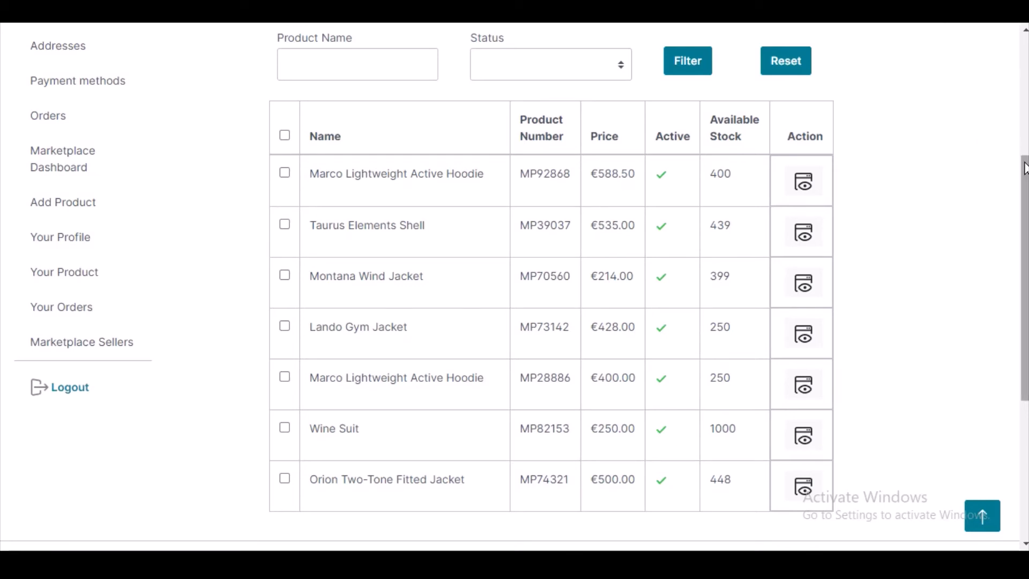
Step: Open the Marco Lightweight Active Hoodie MP92868 for editing and generate Colour variants for Blue, Red and White
{"action": "mouse_move", "coordinate": [1024, 169]}
{"action": "left_mouse_down"}
{"action": "mouse_move", "coordinate": [1024, 218]}
{"action": "mouse_move", "coordinate": [1018, 127]}
{"action": "mouse_move", "coordinate": [1018, 153]}
{"action": "left_mouse_up"}
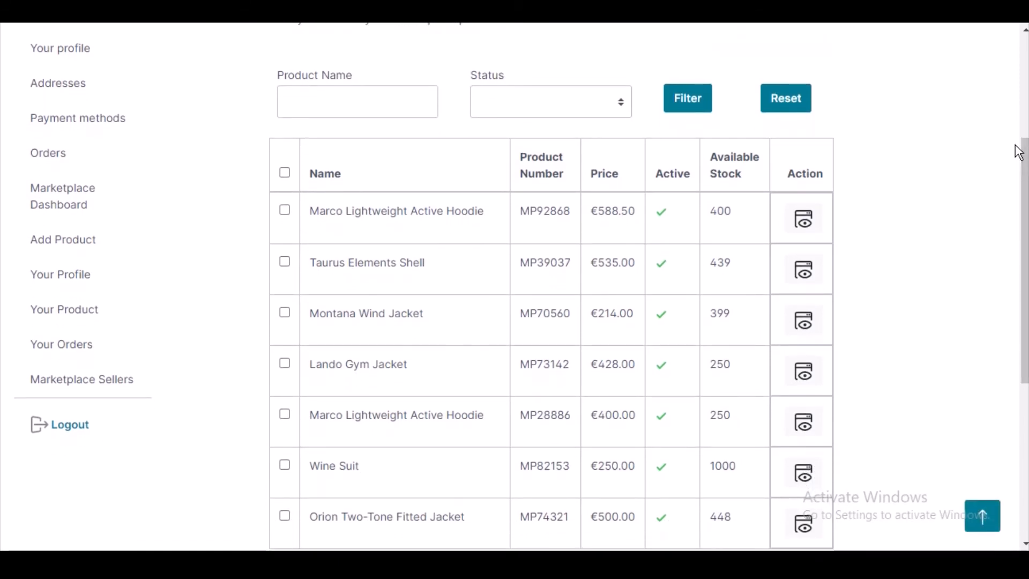
{"action": "left_click", "coordinate": [804, 219]}
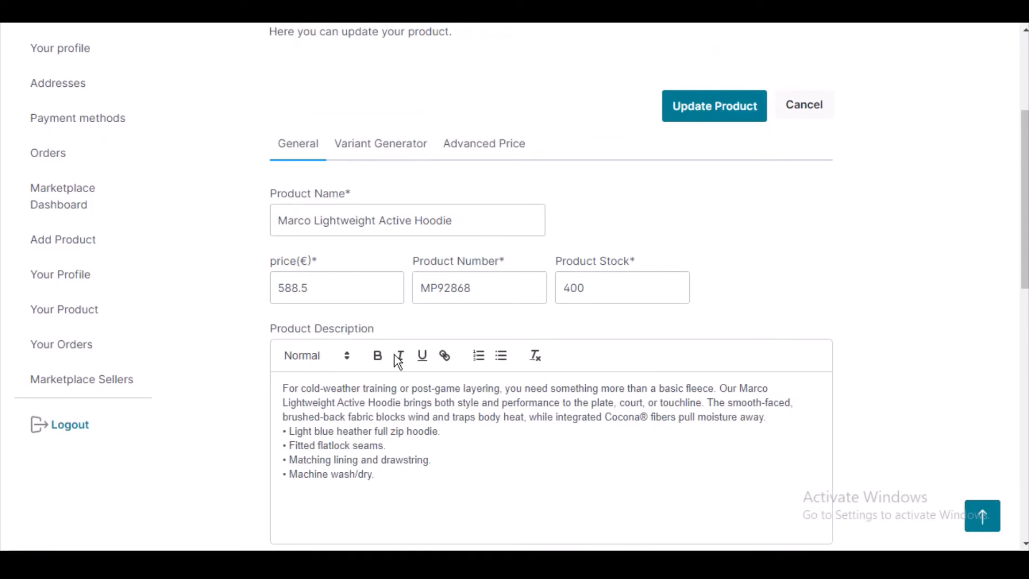
{"action": "left_click", "coordinate": [373, 151]}
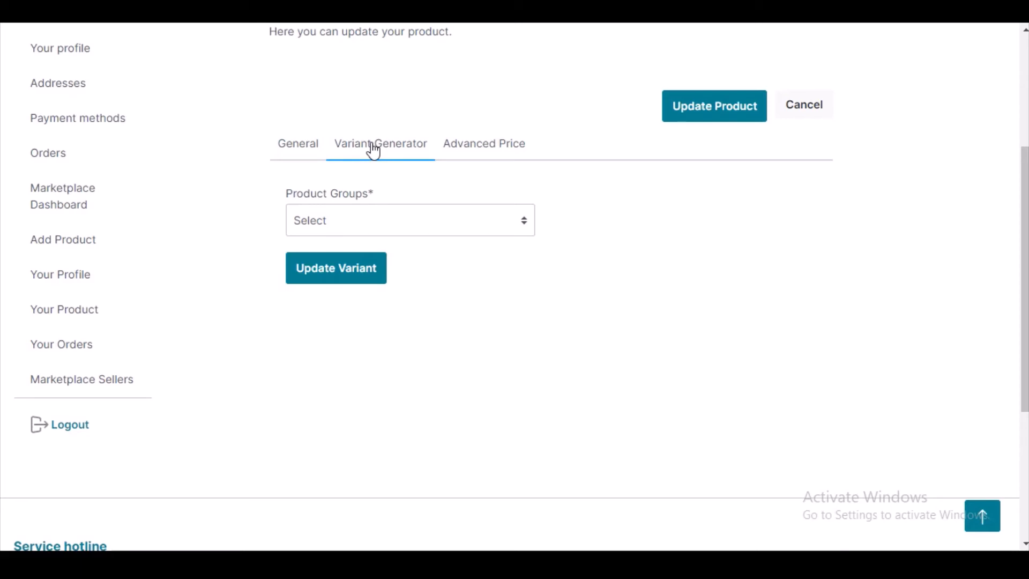
{"action": "left_click", "coordinate": [525, 226]}
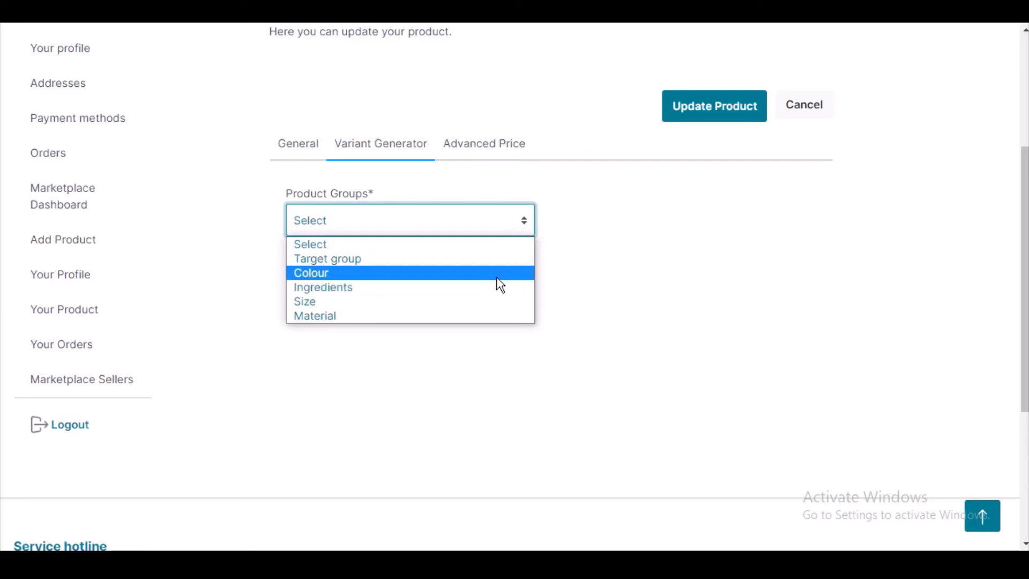
{"action": "left_click", "coordinate": [497, 275]}
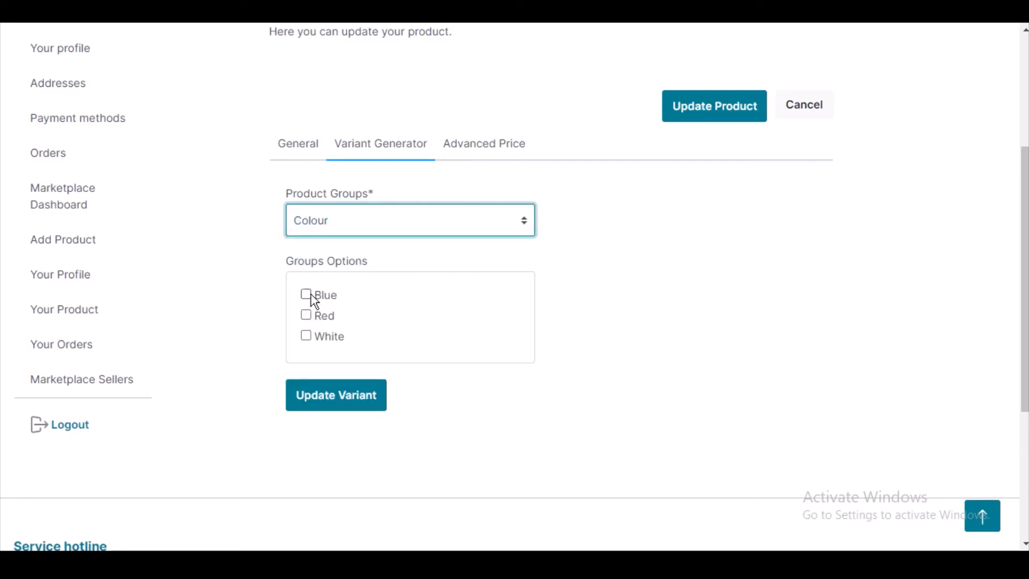
{"action": "left_click", "coordinate": [315, 301]}
{"action": "left_click", "coordinate": [309, 318]}
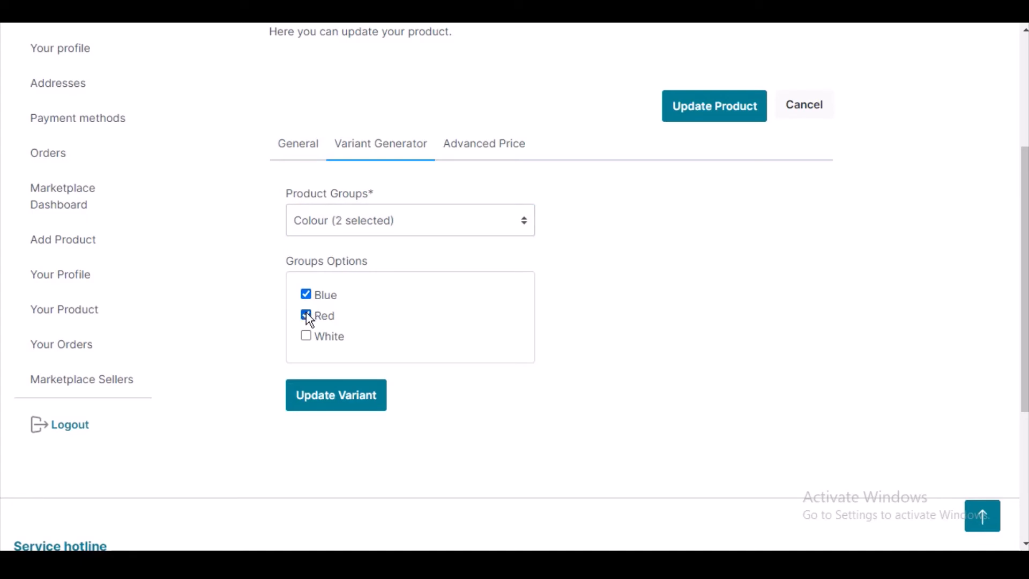
{"action": "left_click", "coordinate": [306, 336]}
{"action": "left_click", "coordinate": [325, 398]}
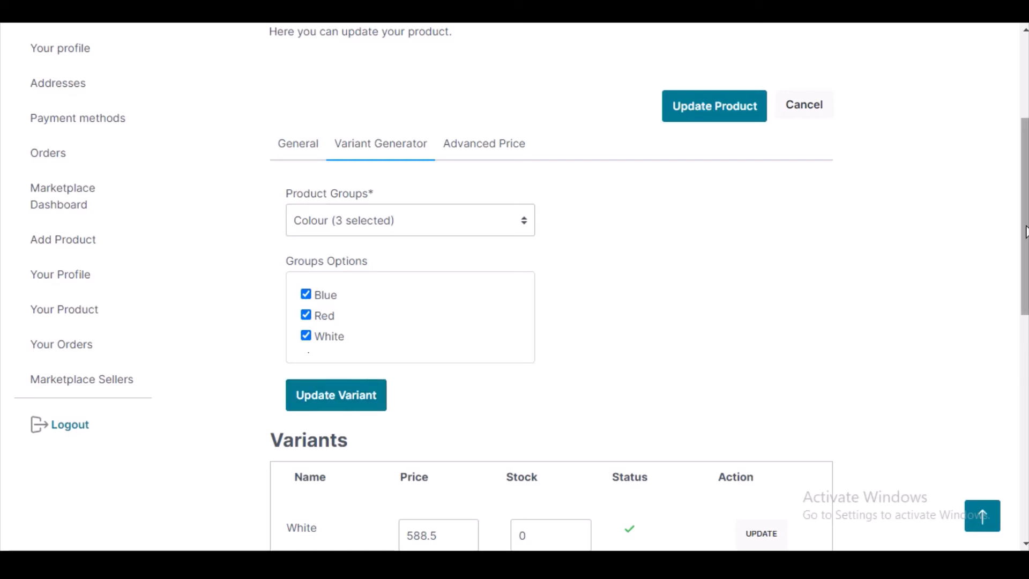
Step: Set the variant stock to 200 for White, 100 for Red and 500 for Blue, and update the White variant
{"action": "scroll", "coordinate": [514, 287], "scroll_direction": "down", "scroll_amount": 5}
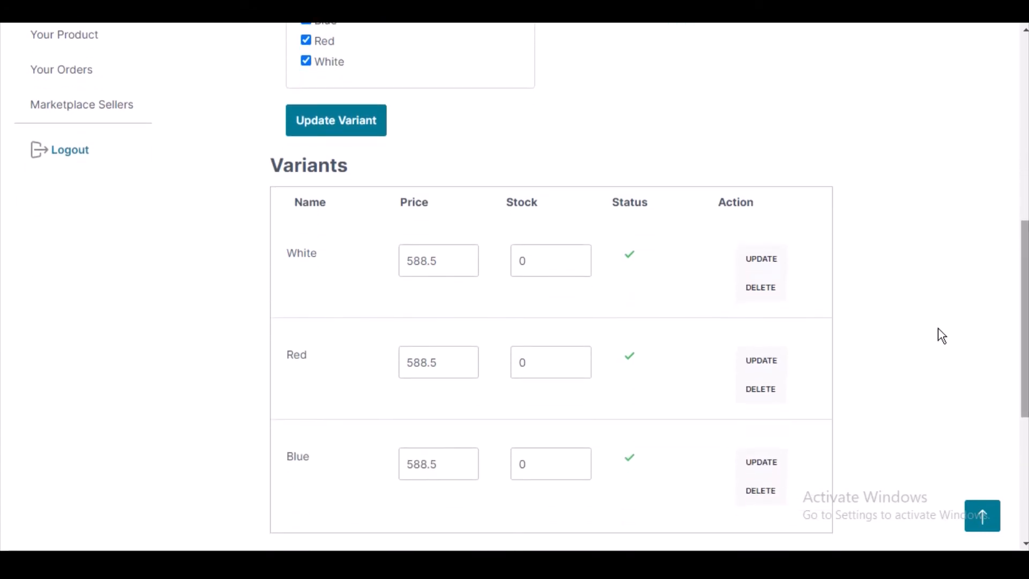
{"action": "left_click", "coordinate": [550, 265]}
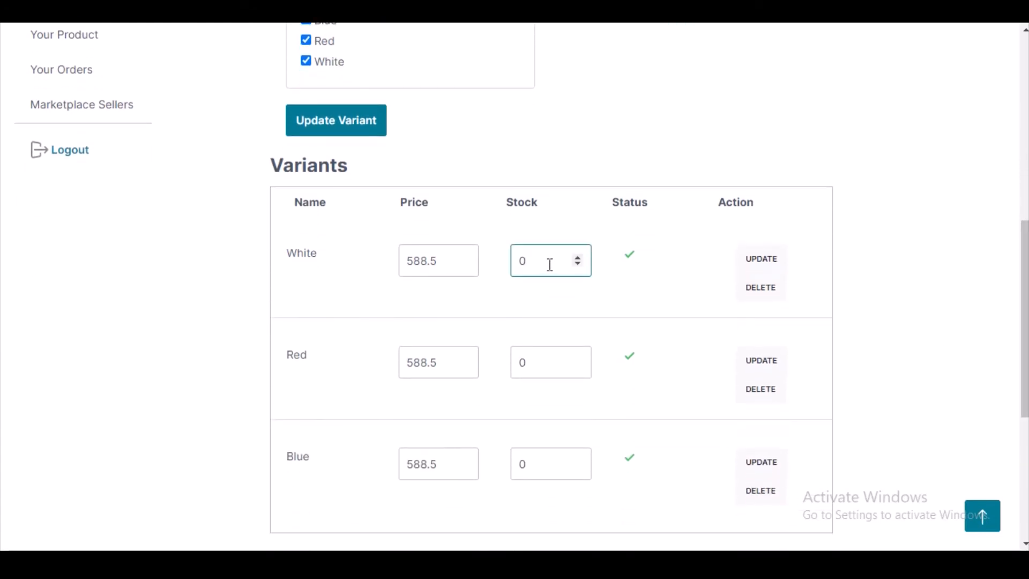
{"action": "type", "text": "200"}
{"action": "left_click", "coordinate": [528, 264]}
{"action": "key", "text": "BackSpace"}
{"action": "left_click", "coordinate": [529, 363]}
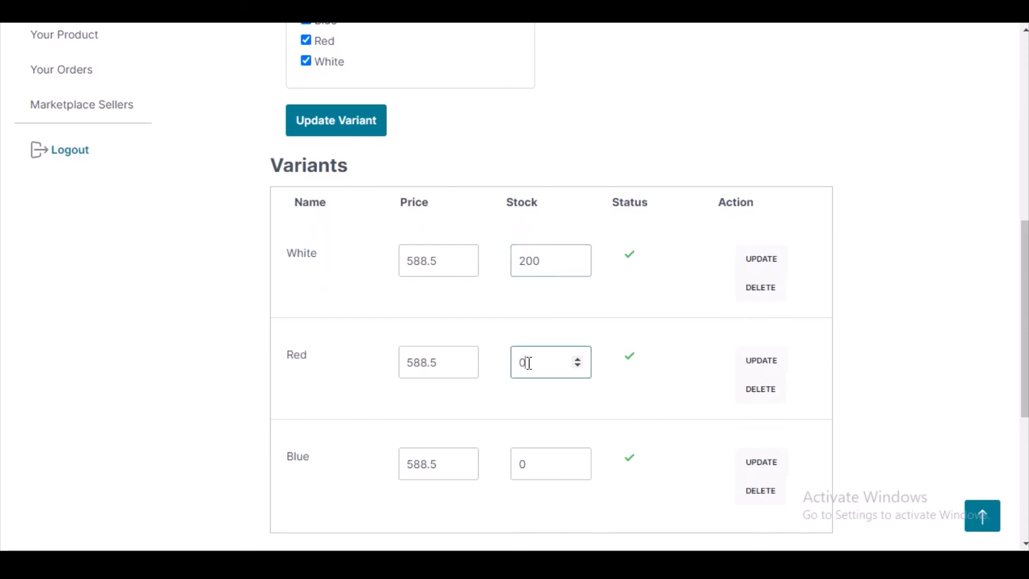
{"action": "type", "text": "100"}
{"action": "left_click", "coordinate": [527, 465]}
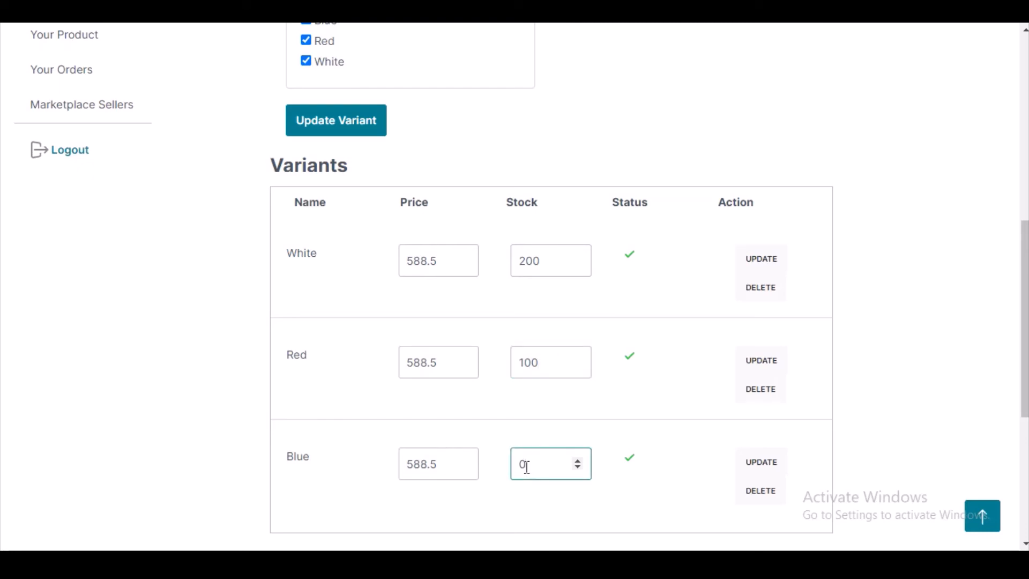
{"action": "type", "text": "500"}
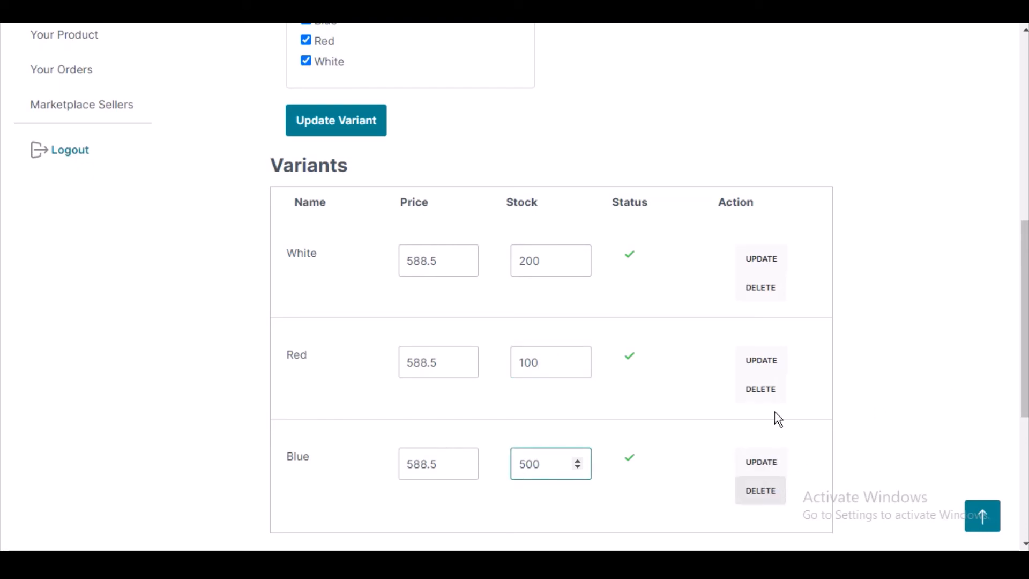
{"action": "left_click", "coordinate": [766, 262]}
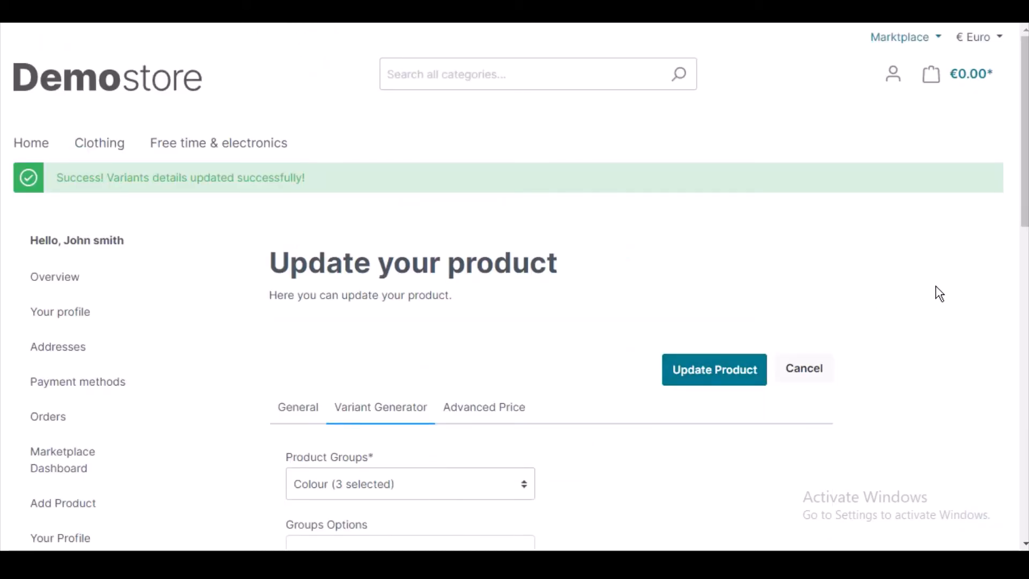
Step: Review the hoodie's colour variants and save the product with Update Product
{"action": "scroll", "coordinate": [1024, 231], "scroll_direction": "down", "scroll_amount": 8}
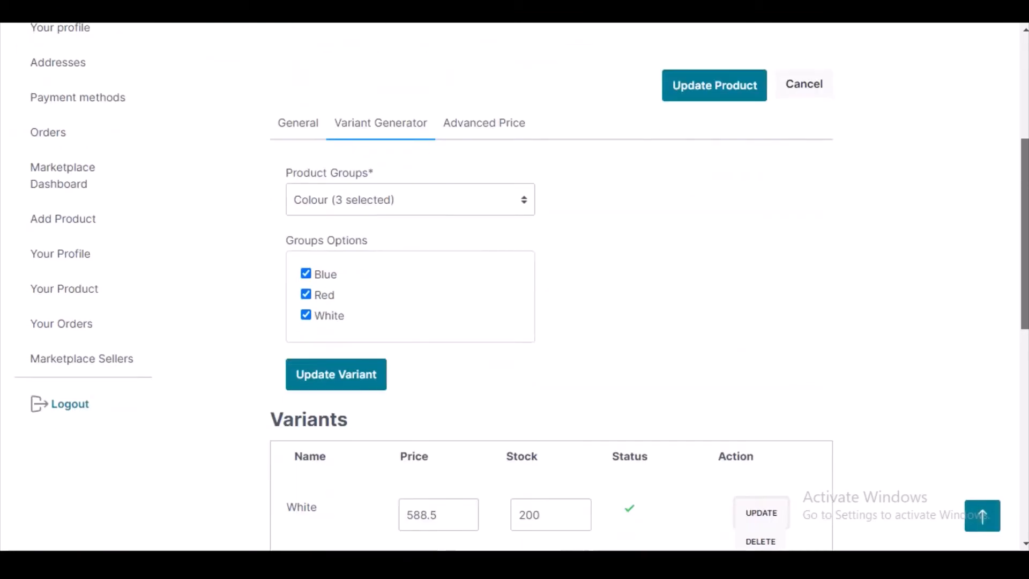
{"action": "scroll", "coordinate": [1021, 401], "scroll_direction": "down", "scroll_amount": 2}
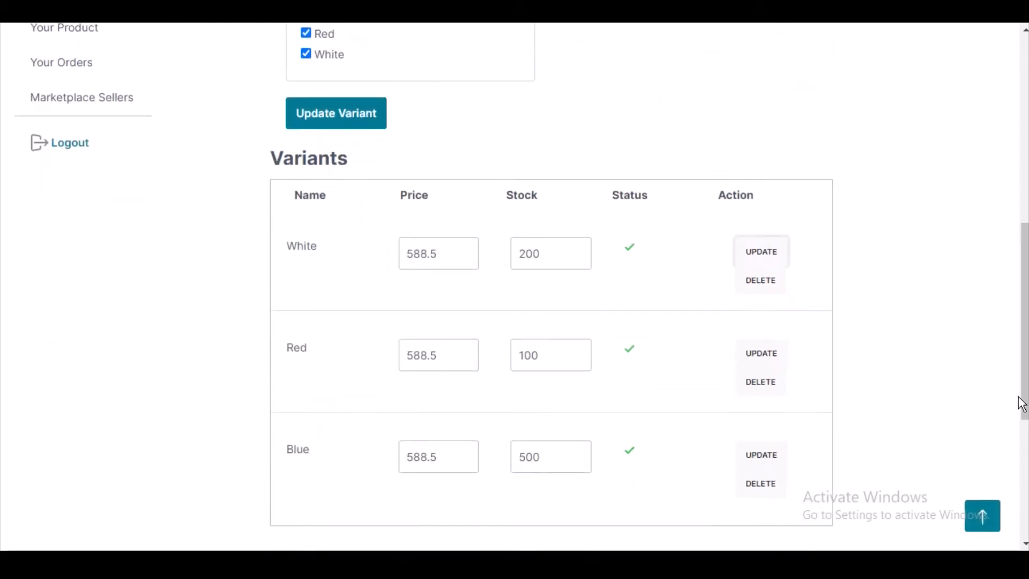
{"action": "left_click_drag", "start_coordinate": [1025, 401], "coordinate": [1025, 465]}
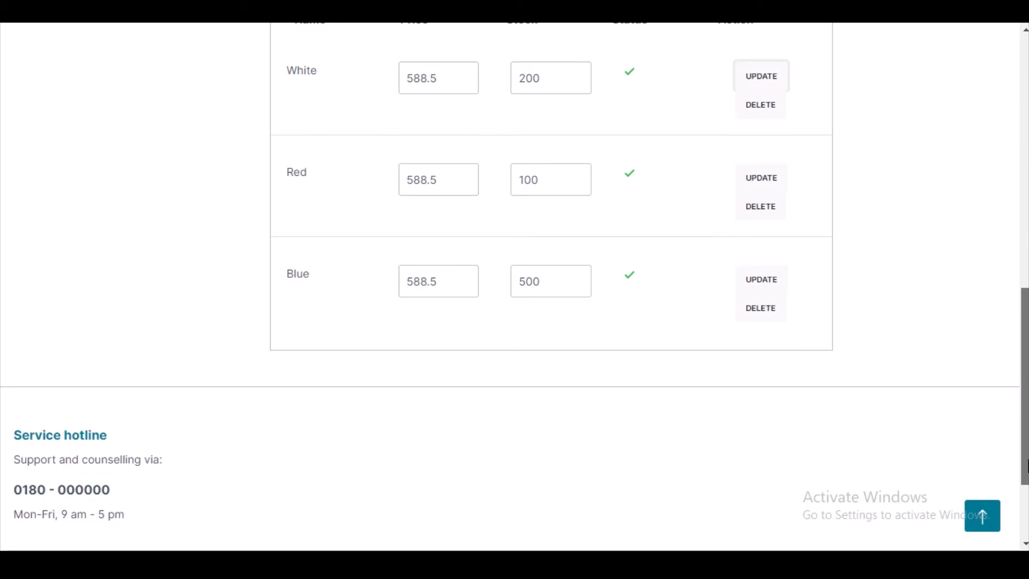
{"action": "left_click_drag", "start_coordinate": [1025, 465], "coordinate": [1018, 315]}
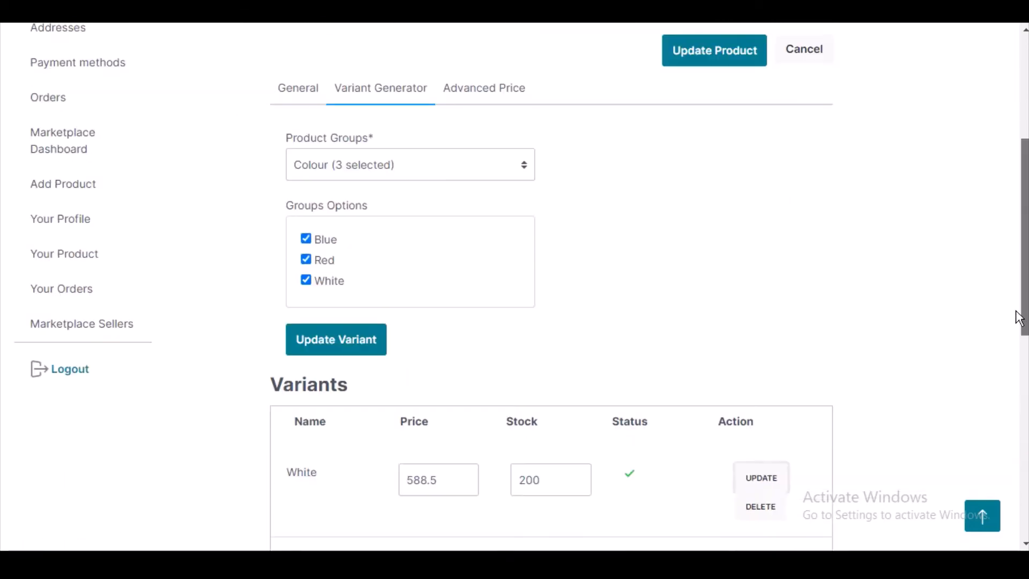
{"action": "left_click", "coordinate": [704, 51]}
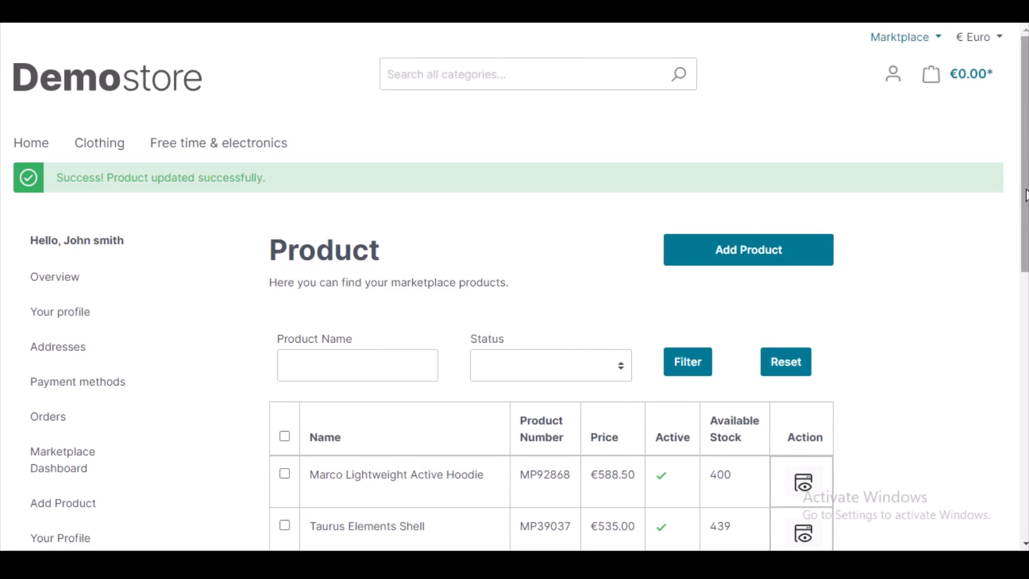
Step: Reopen the Marco Lightweight Active Hoodie MP92868 and check the saved stock of its colour variants
{"action": "left_click_drag", "start_coordinate": [1027, 196], "coordinate": [1026, 292]}
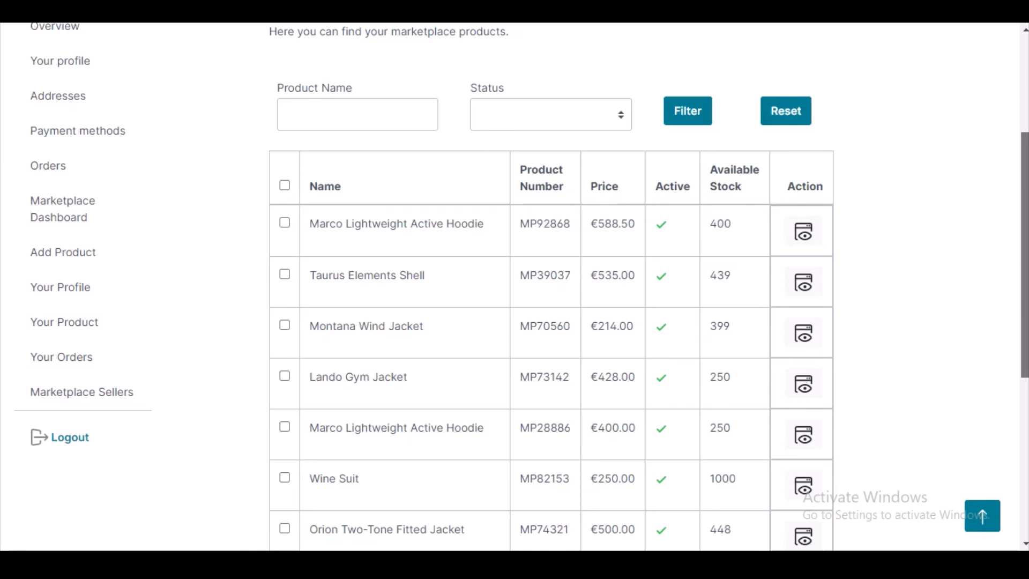
{"action": "scroll", "coordinate": [666, 261], "scroll_direction": "up", "scroll_amount": 1}
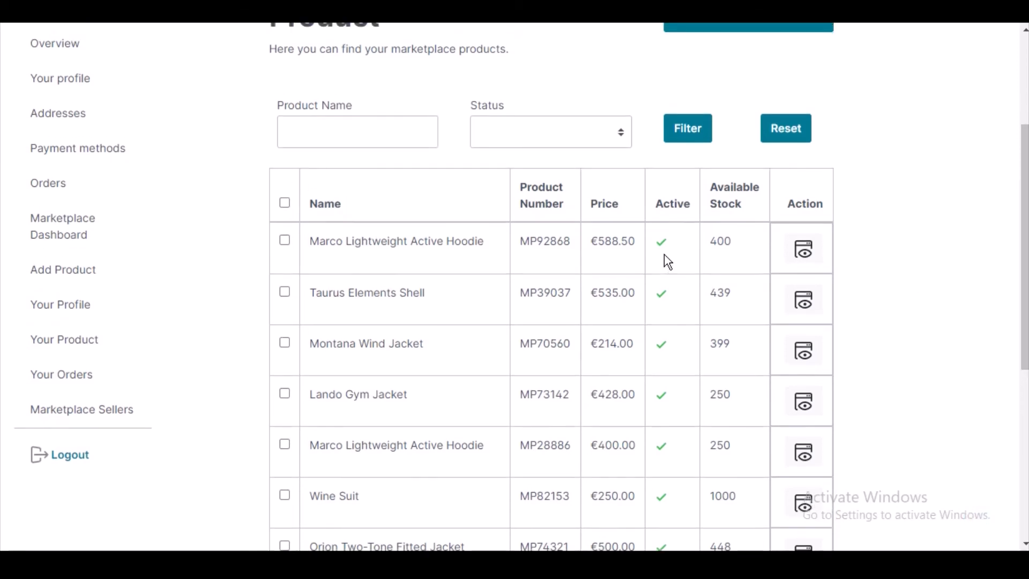
{"action": "left_click", "coordinate": [802, 251]}
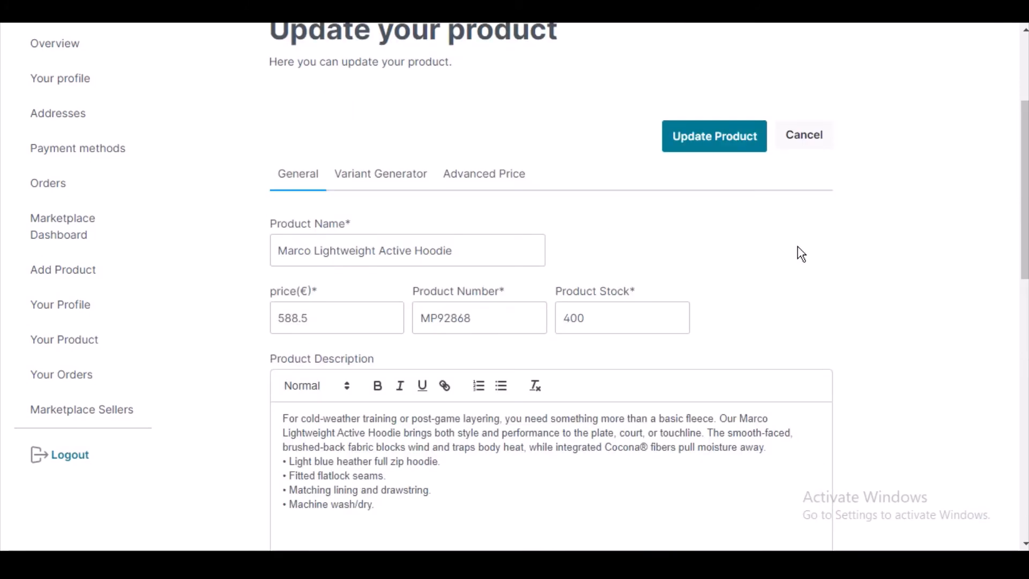
{"action": "left_click", "coordinate": [396, 180]}
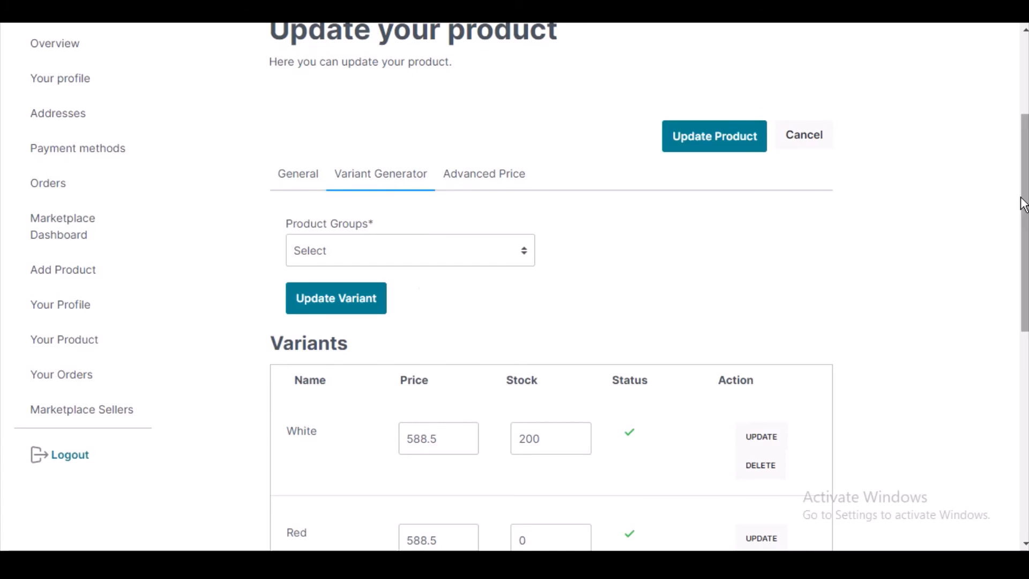
{"action": "scroll", "coordinate": [1024, 204], "scroll_direction": "down", "scroll_amount": 6}
{"action": "scroll", "coordinate": [1013, 201], "scroll_direction": "up", "scroll_amount": 6}
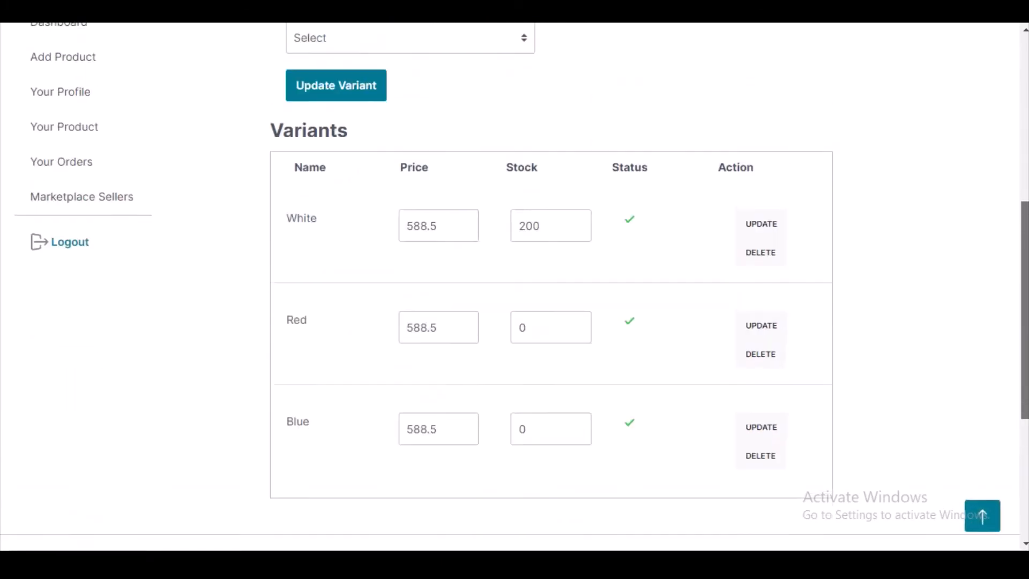
Step: Start an advanced price for the hoodie using the All customers conditional rule
{"action": "left_click", "coordinate": [475, 182]}
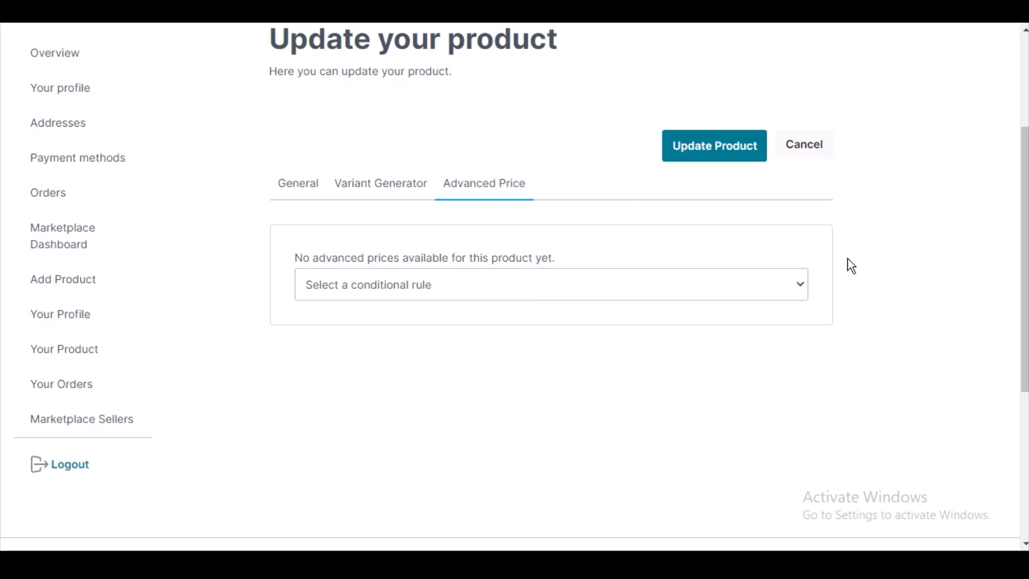
{"action": "left_click", "coordinate": [800, 285]}
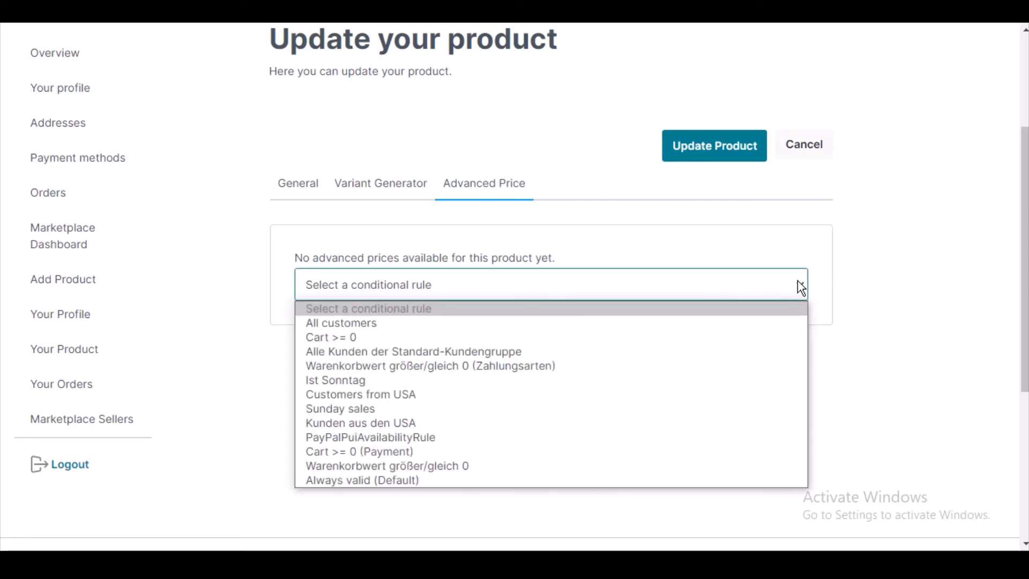
{"action": "left_click", "coordinate": [766, 322]}
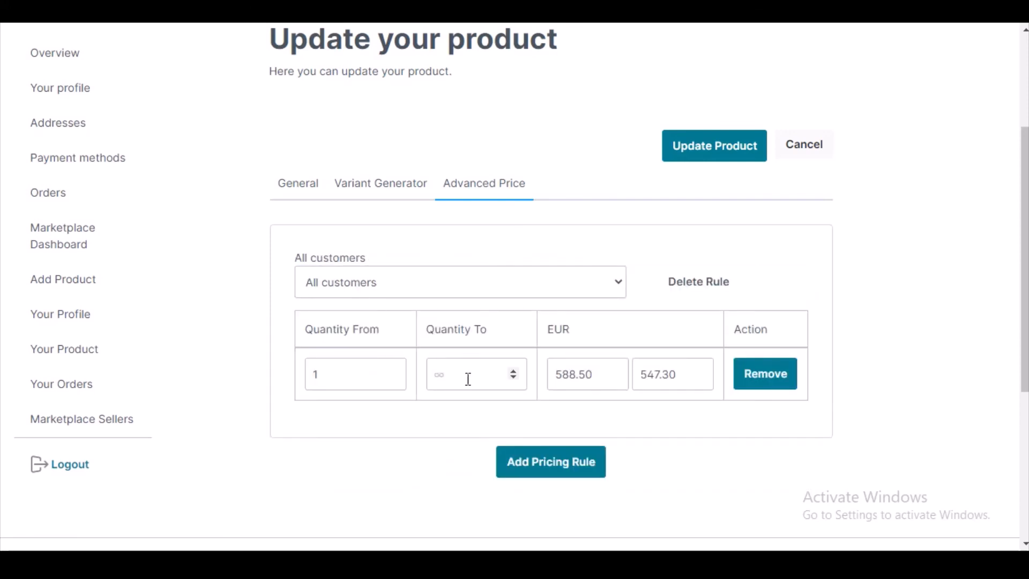
Step: Set the Quantity To of the first All customers price row to 20
{"action": "left_click", "coordinate": [514, 372]}
{"action": "left_click", "coordinate": [514, 372]}
{"action": "left_click", "coordinate": [515, 372]}
{"action": "left_click", "coordinate": [514, 372]}
{"action": "left_click", "coordinate": [514, 371]}
{"action": "left_click", "coordinate": [514, 372]}
{"action": "left_click", "coordinate": [514, 372]}
{"action": "left_click", "coordinate": [514, 372]}
{"action": "left_click", "coordinate": [514, 372]}
{"action": "left_click", "coordinate": [514, 372]}
{"action": "left_click", "coordinate": [515, 372]}
{"action": "left_click", "coordinate": [514, 372]}
{"action": "left_click", "coordinate": [515, 372]}
{"action": "left_click", "coordinate": [514, 372]}
{"action": "left_click", "coordinate": [514, 372]}
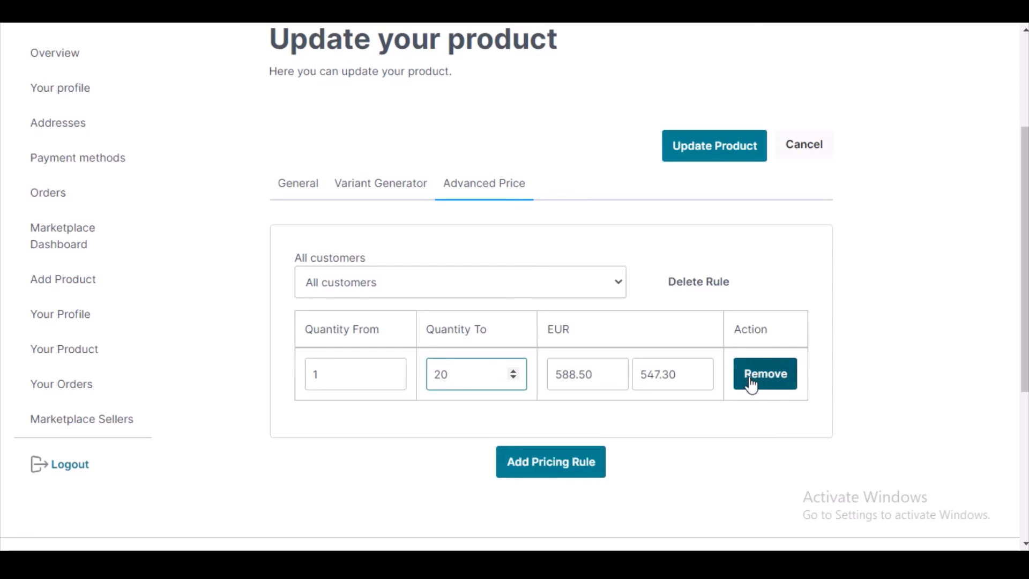
Step: Add a second pricing rule row for All customers and set its Quantity To to 13
{"action": "left_click", "coordinate": [547, 473]}
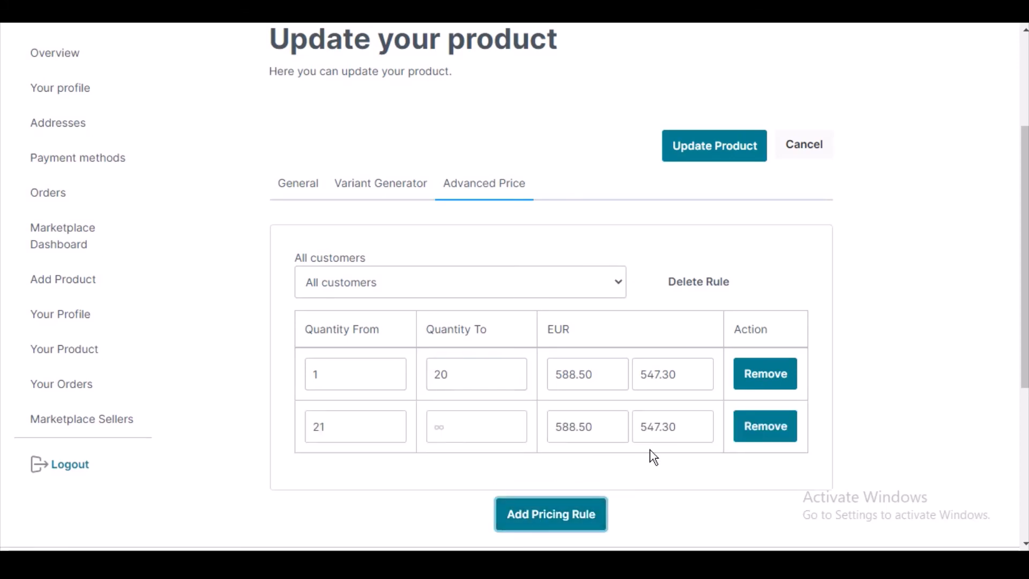
{"action": "left_click", "coordinate": [511, 426]}
{"action": "type", "text": "2"}
{"action": "key", "text": "BackSpace"}
{"action": "type", "text": "13"}
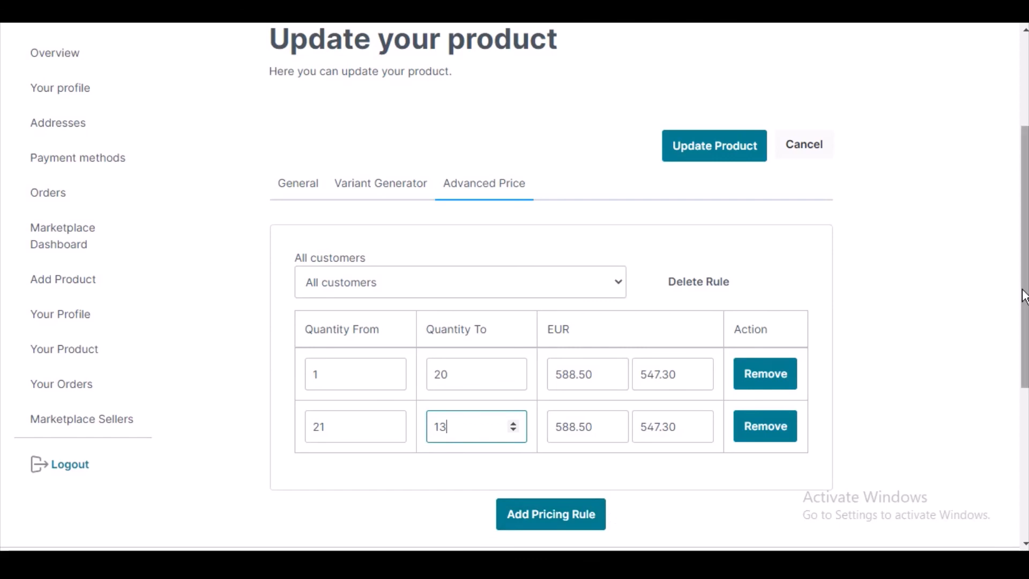
{"action": "scroll", "coordinate": [1025, 310], "scroll_direction": "down", "scroll_amount": 1}
{"action": "scroll", "coordinate": [1024, 309], "scroll_direction": "down", "scroll_amount": 1}
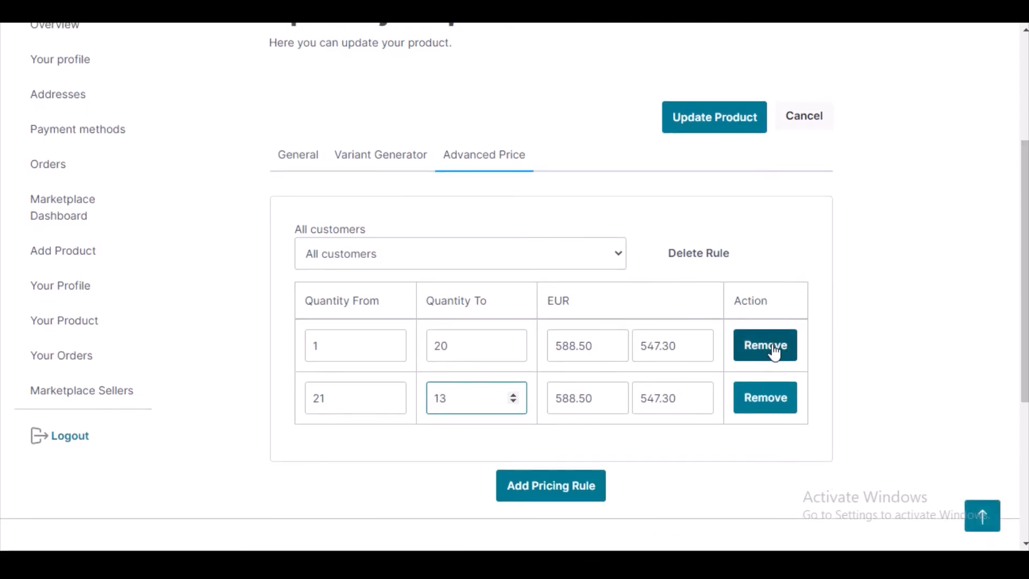
Step: Try to remove the second All customers price row, dismiss the alert and save the product update
{"action": "left_click", "coordinate": [766, 403]}
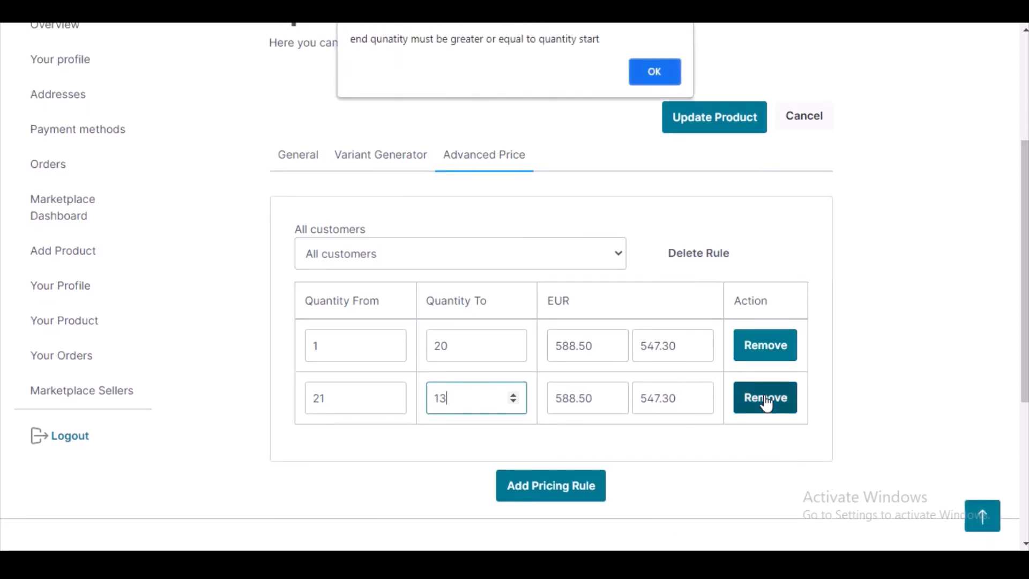
{"action": "left_click", "coordinate": [647, 60]}
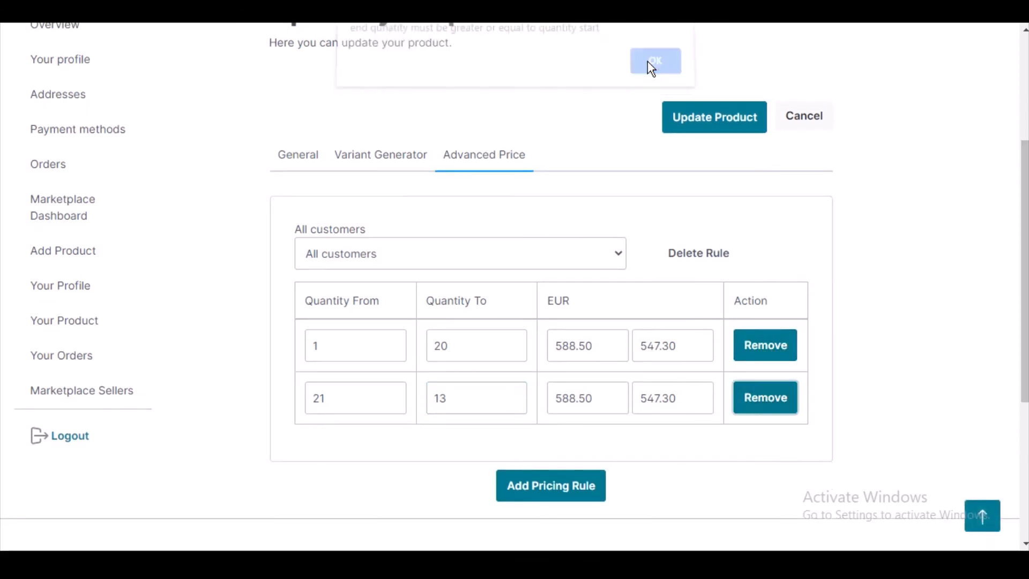
{"action": "left_click", "coordinate": [703, 125]}
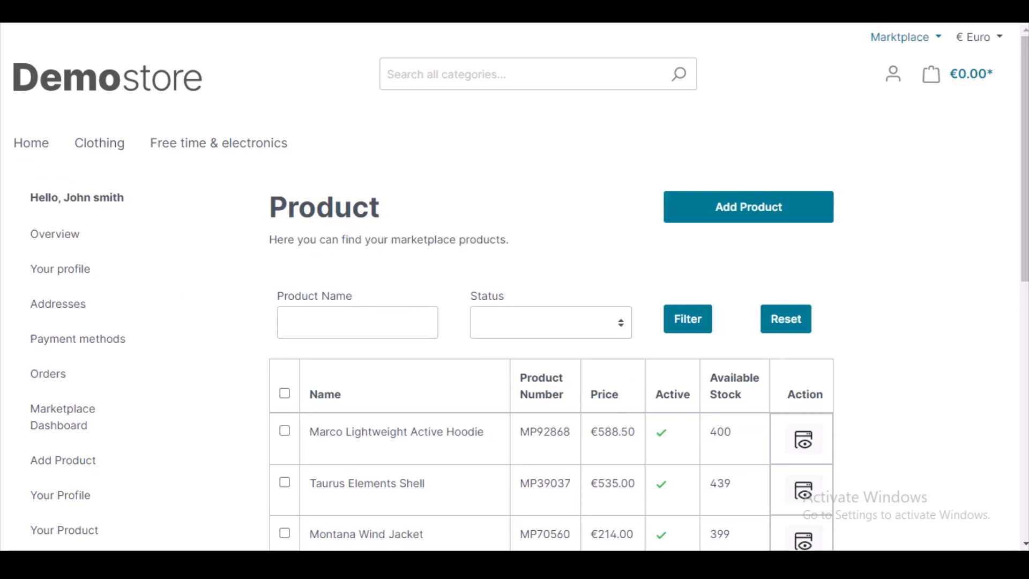
Step: Check the seller's marketplace orders and open the list of marketplace sellers
{"action": "left_click_drag", "start_coordinate": [1024, 194], "coordinate": [1013, 287]}
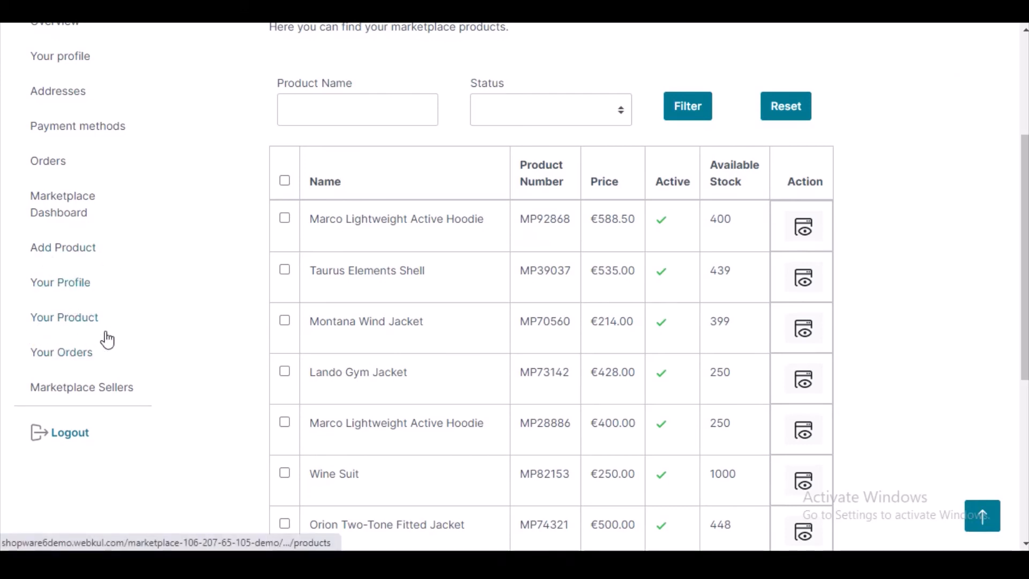
{"action": "left_click", "coordinate": [77, 364]}
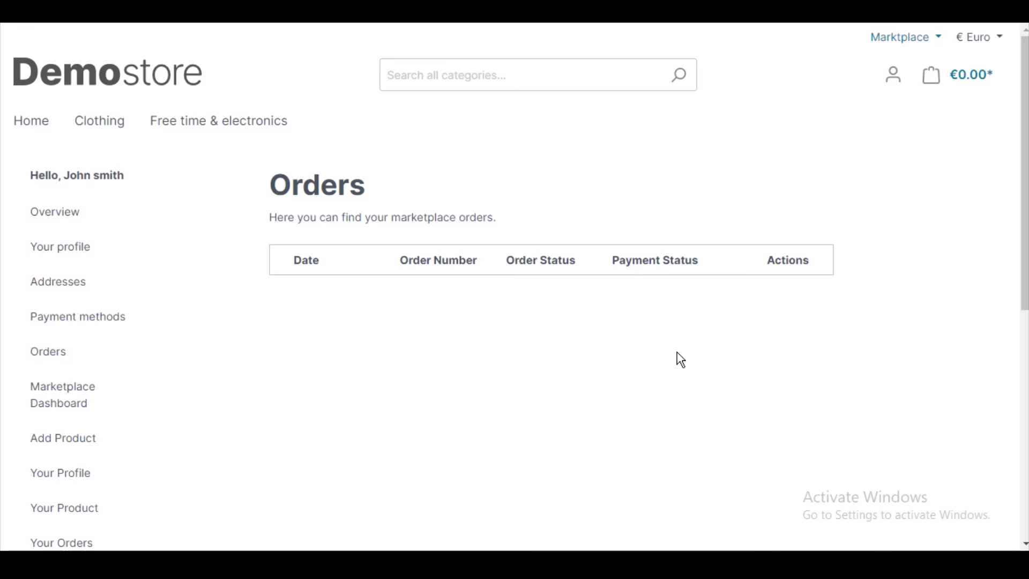
{"action": "left_click_drag", "start_coordinate": [1025, 172], "coordinate": [1024, 364]}
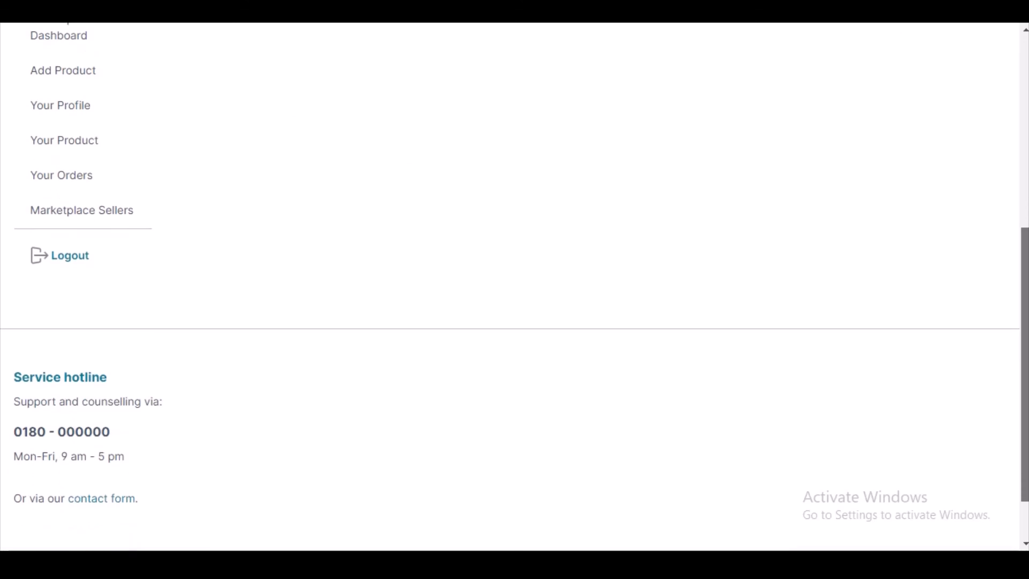
{"action": "left_click", "coordinate": [89, 213]}
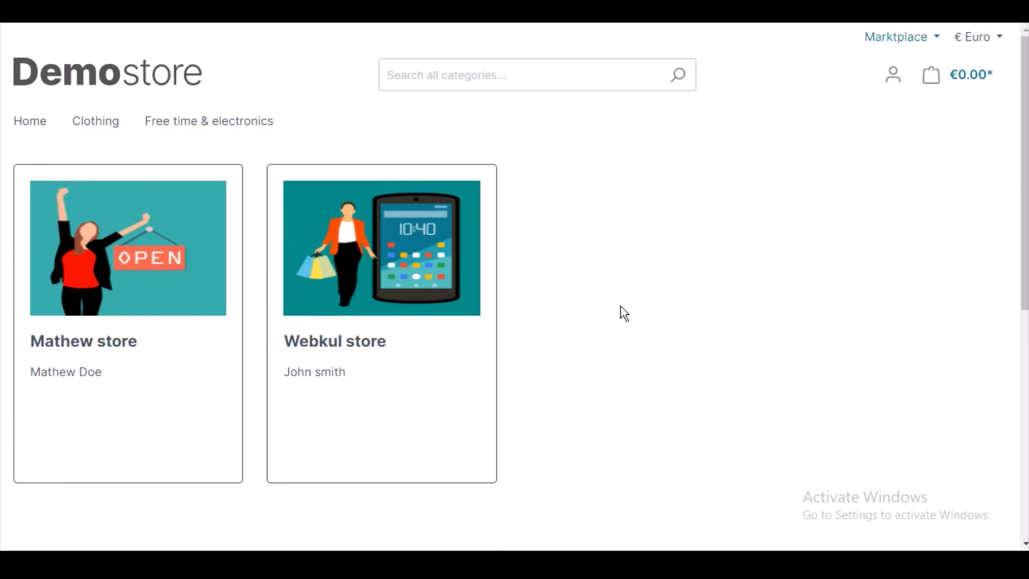
Step: Open the first listed seller's store page and look through its banner, shop owner and About section
{"action": "left_click", "coordinate": [130, 346]}
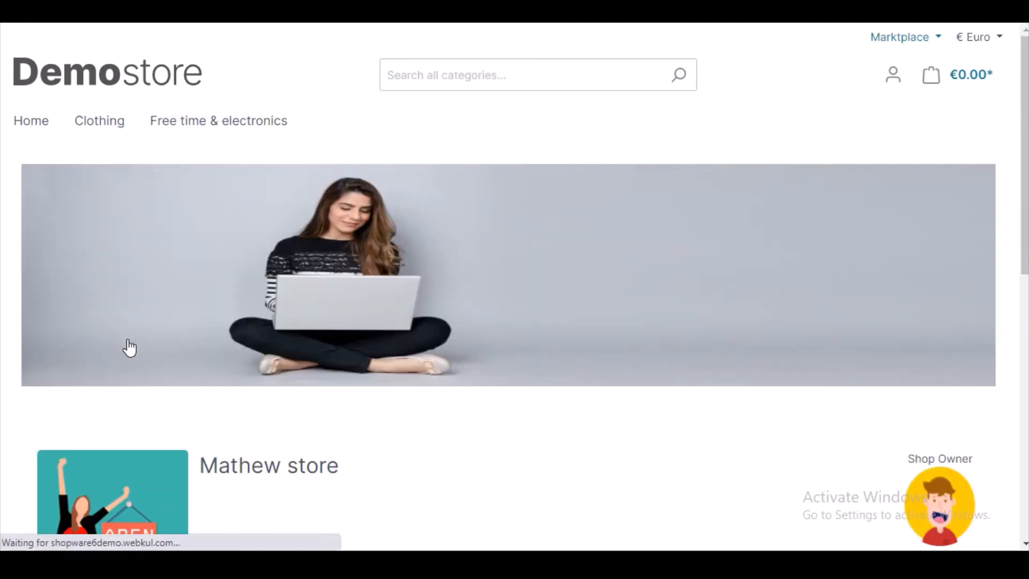
{"action": "scroll", "coordinate": [272, 238], "scroll_direction": "down", "scroll_amount": 5}
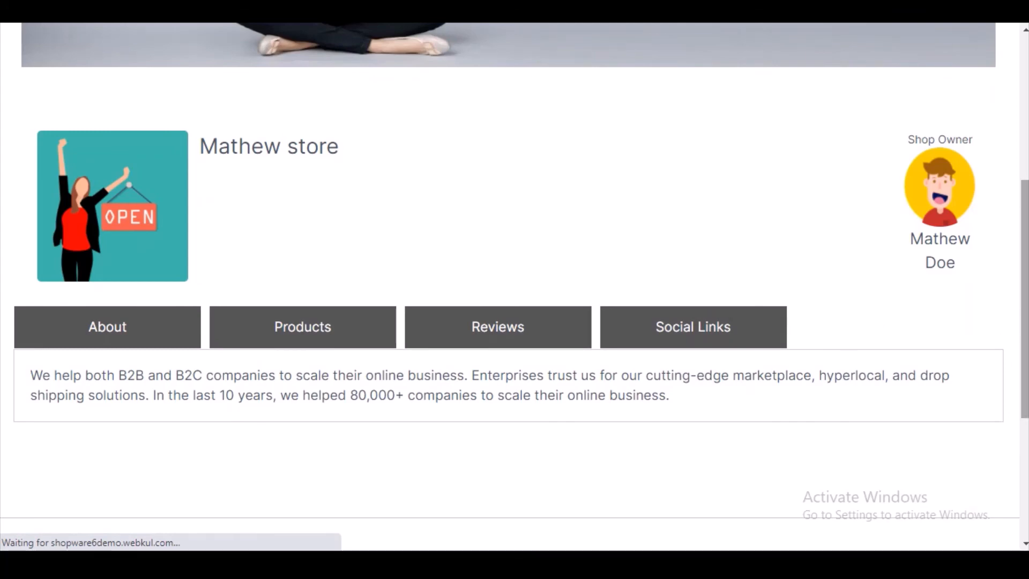
{"action": "scroll", "coordinate": [1018, 413], "scroll_direction": "down", "scroll_amount": 4}
{"action": "left_click_drag", "start_coordinate": [1000, 274], "coordinate": [959, 68]}
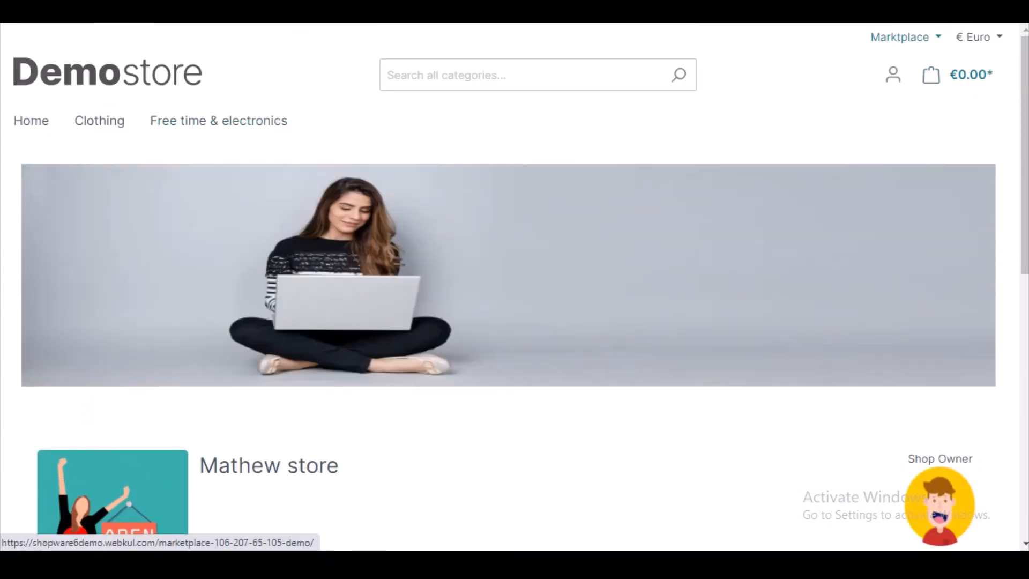